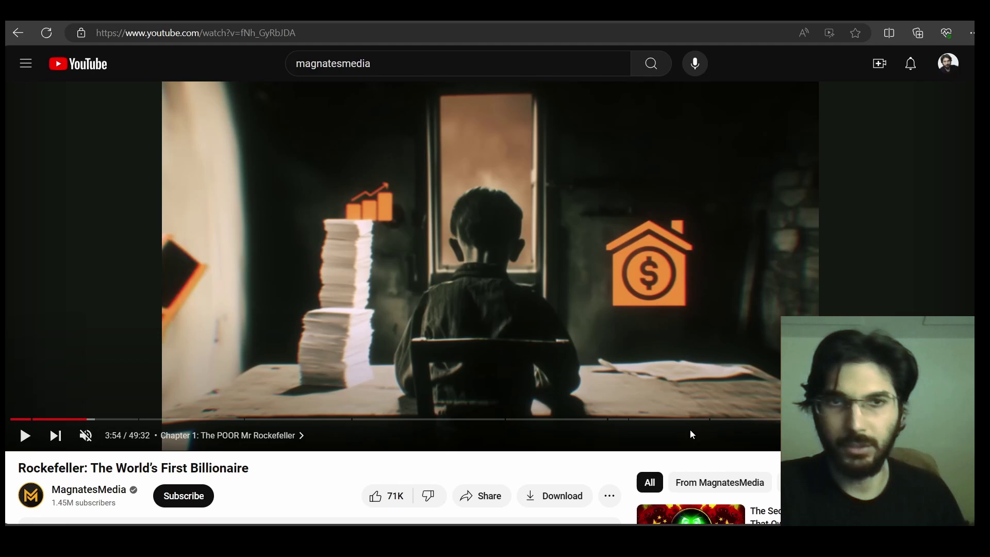
- Play, pause and rewind the Rockefeller video between about 3:54 and 4:05 to study the animated scene of the boy and house
left_click(914, 216)
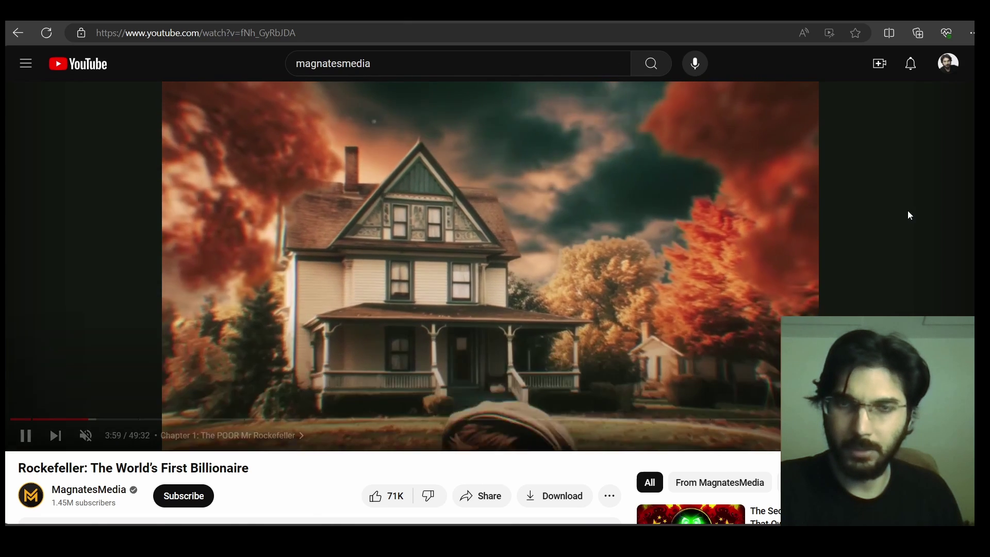
left_click(895, 212)
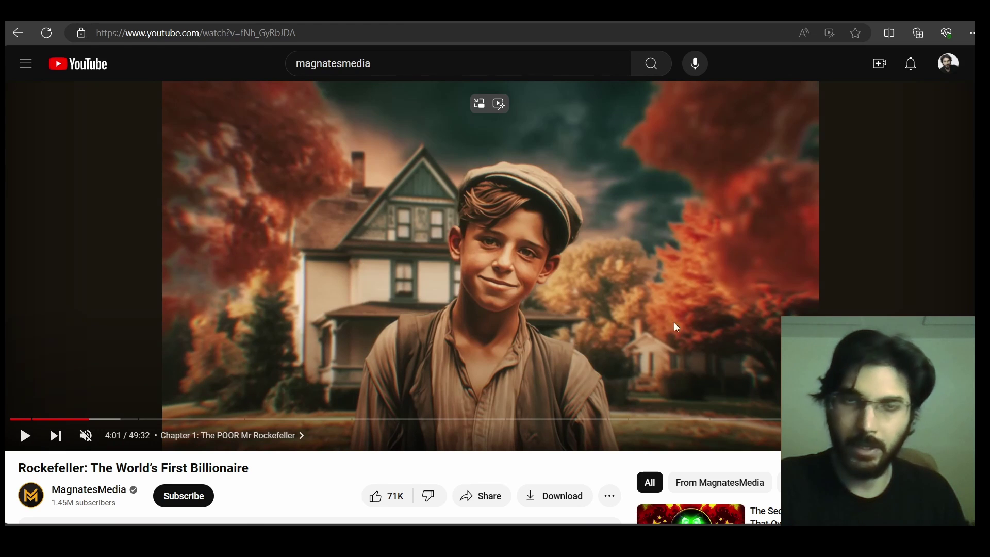
left_click(811, 207)
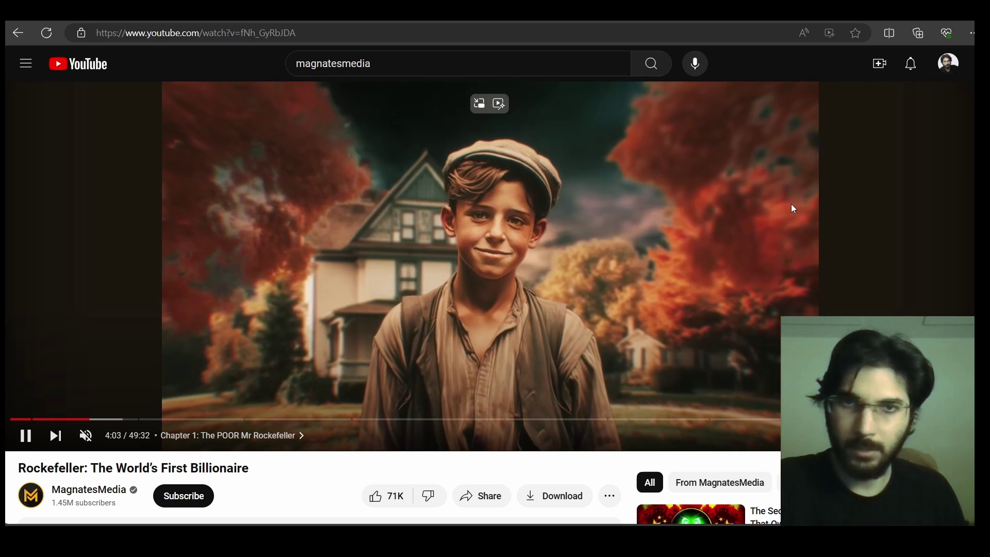
key("Left")
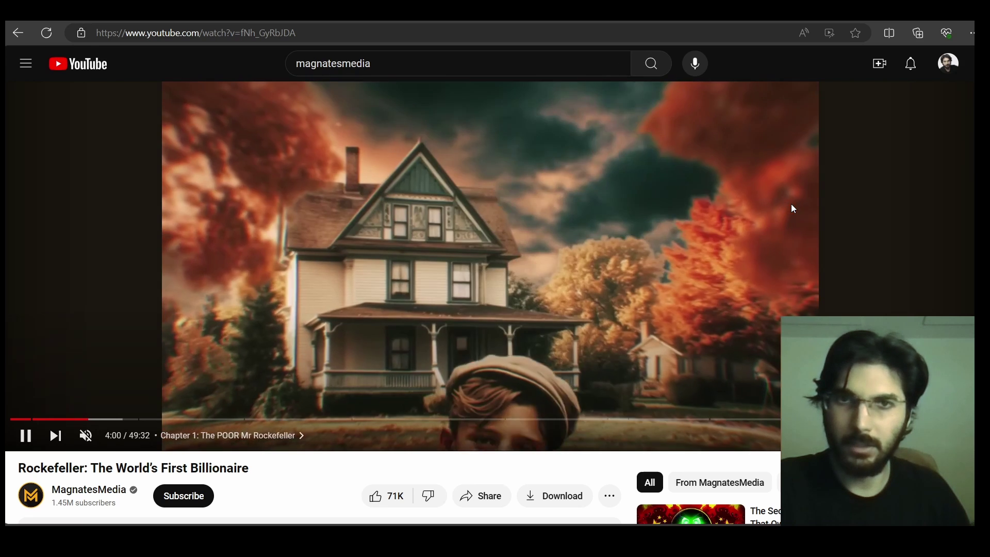
key("Left")
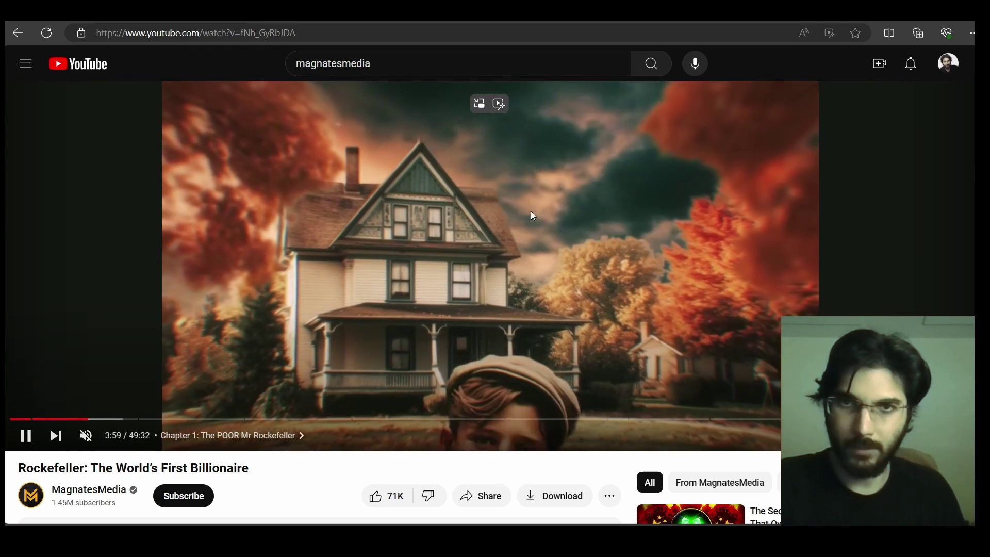
left_click(281, 204)
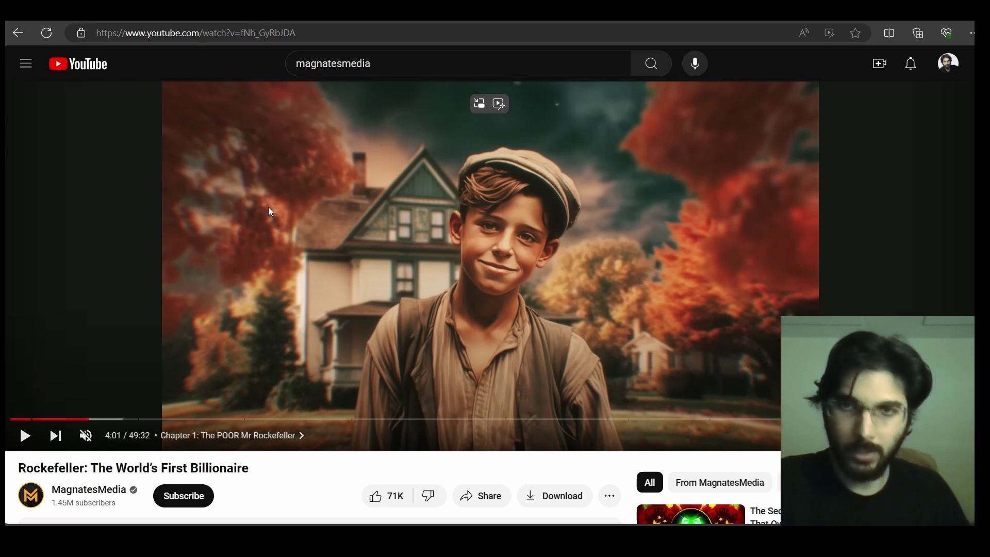
left_click(557, 267)
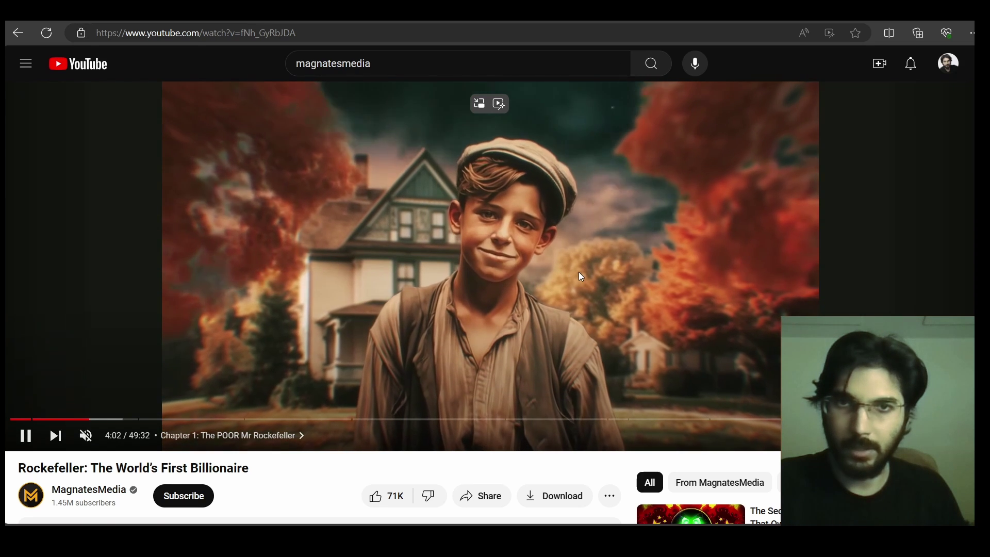
left_click(520, 254)
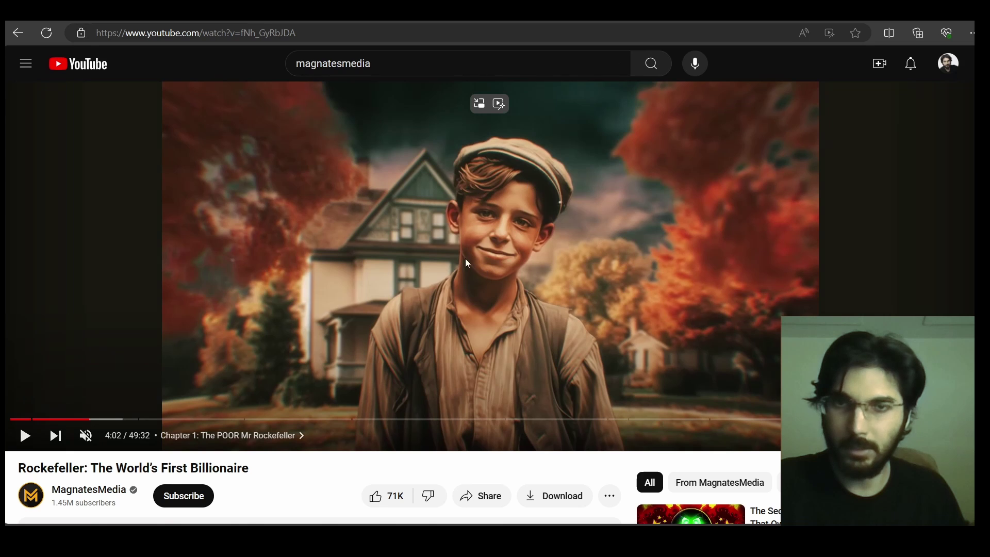
left_click(635, 256)
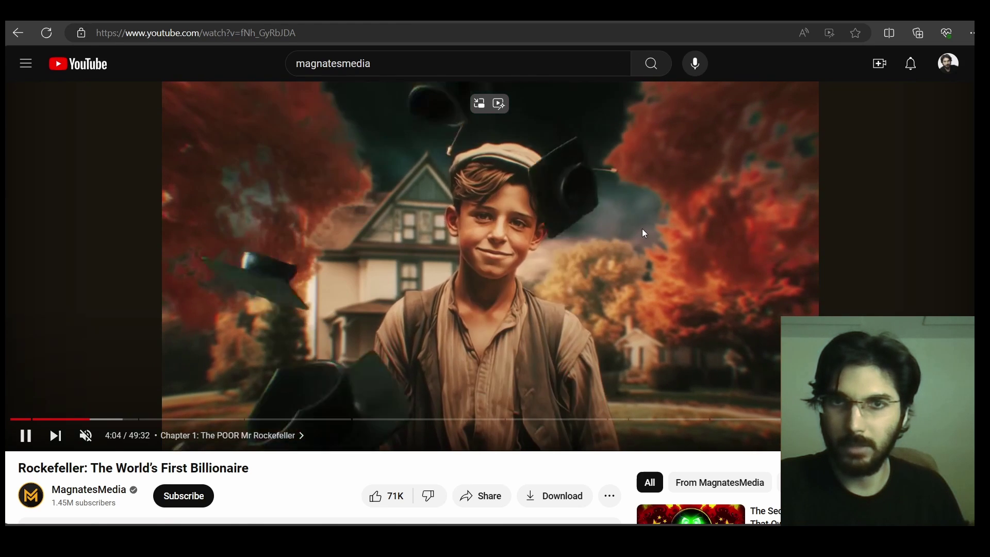
left_click(679, 231)
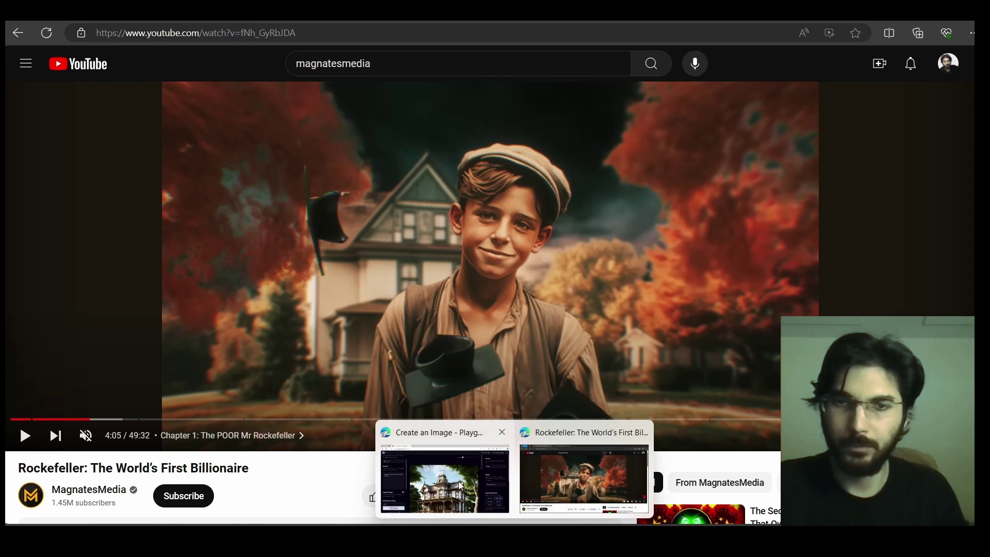
- Switch to Playground and examine its web address and the image generated from "a house from the 1800s Victorian style, 4k realistic"
left_click(444, 474)
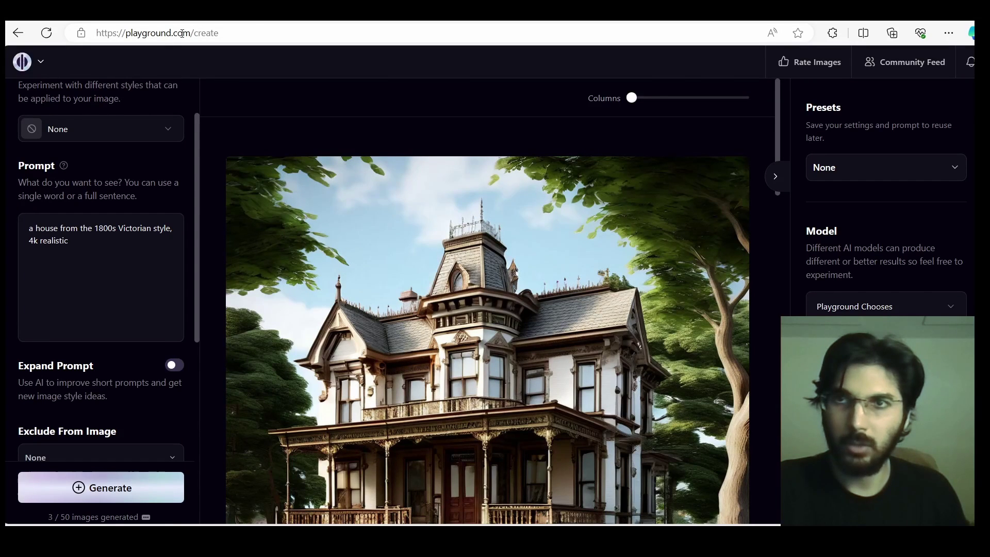
left_click(223, 33)
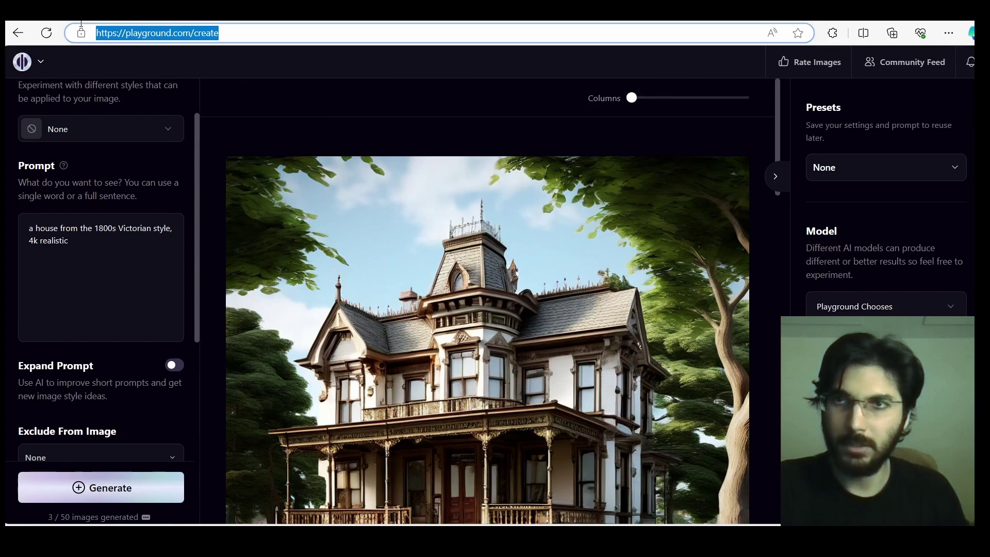
left_click(231, 69)
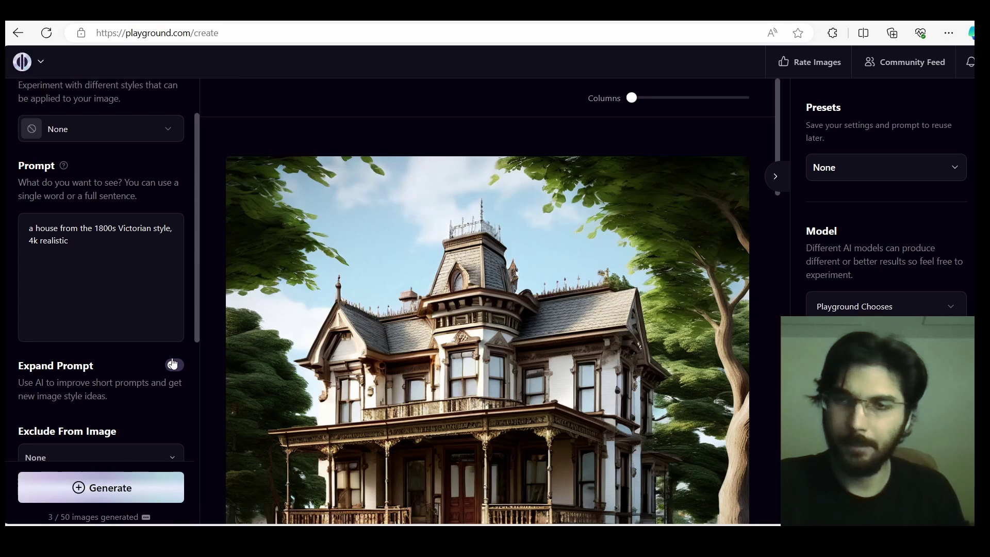
scroll(562, 300, "down", 2)
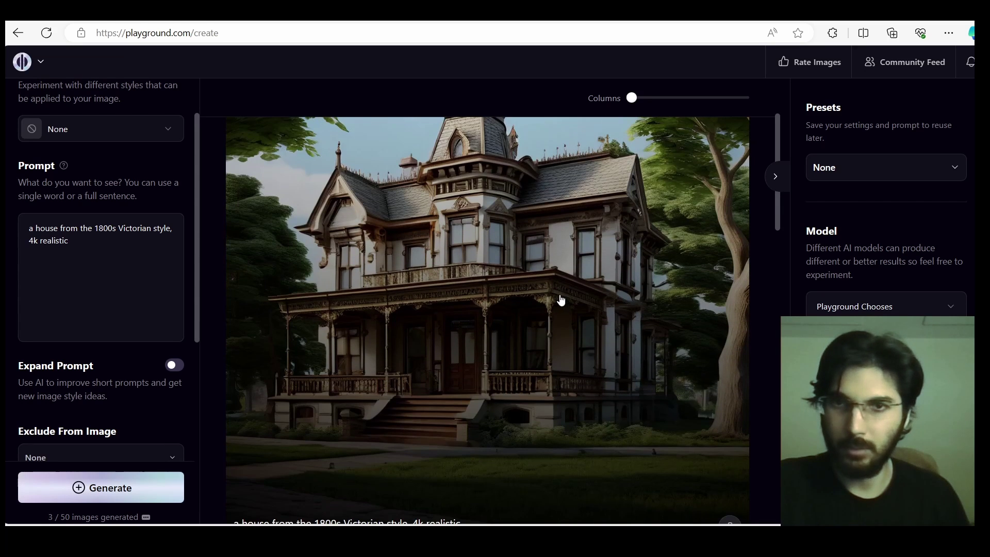
scroll(561, 301, "down", 2)
scroll(559, 294, "up", 2)
scroll(513, 303, "down", 1)
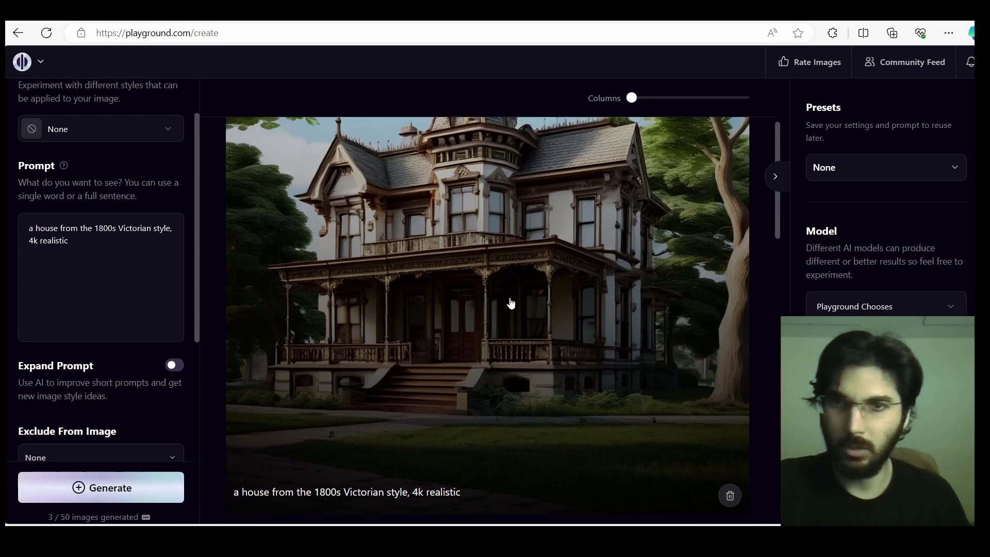
scroll(510, 303, "down", 1)
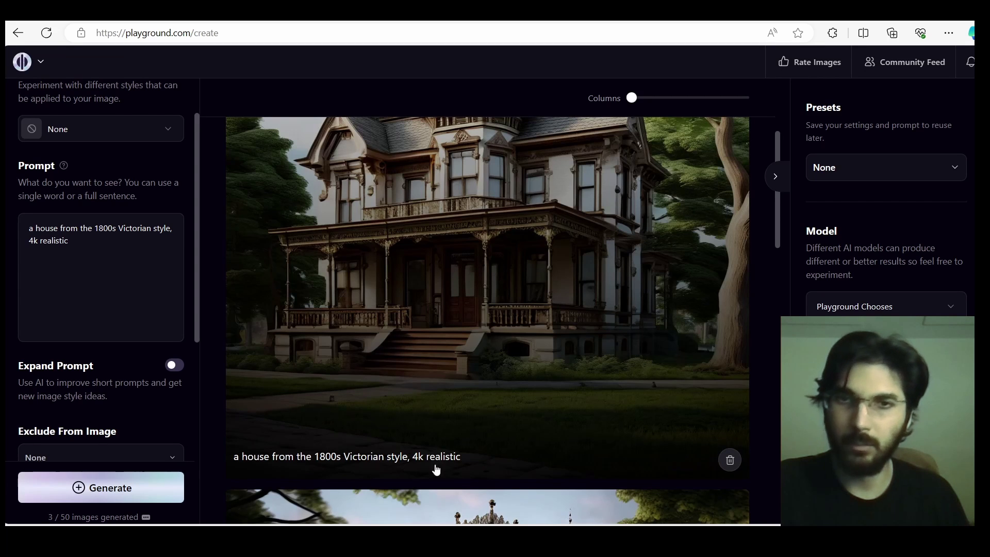
scroll(521, 350, "up", 3)
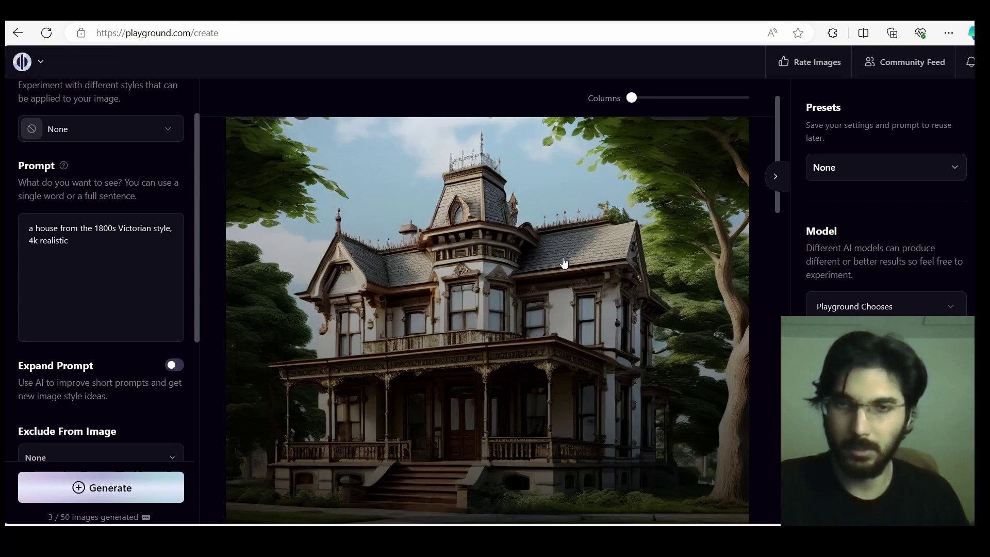
- Examine the other generated images, the lavish 1800s Victorian house and the poor boy, together with their prompts
scroll(562, 266, "down", 10)
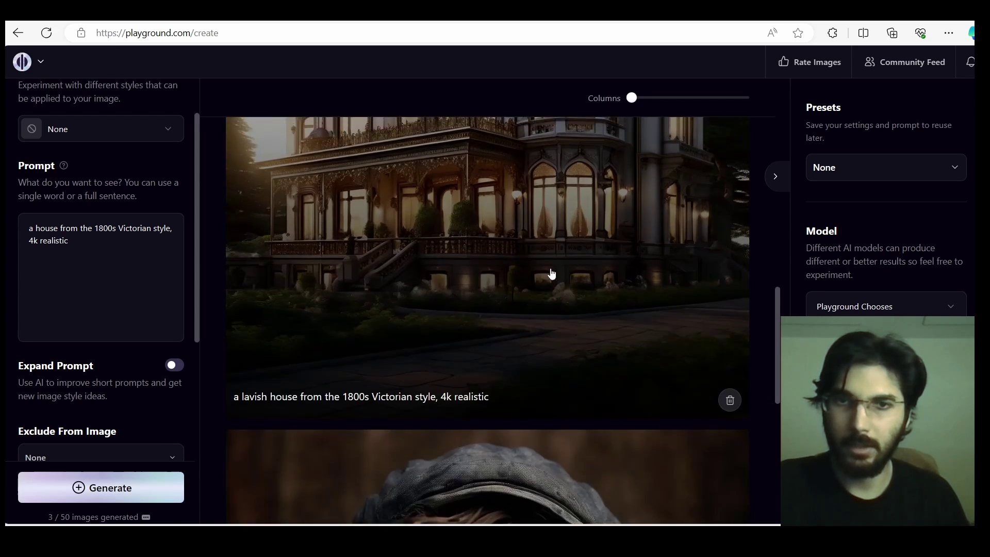
scroll(551, 273, "down", 10)
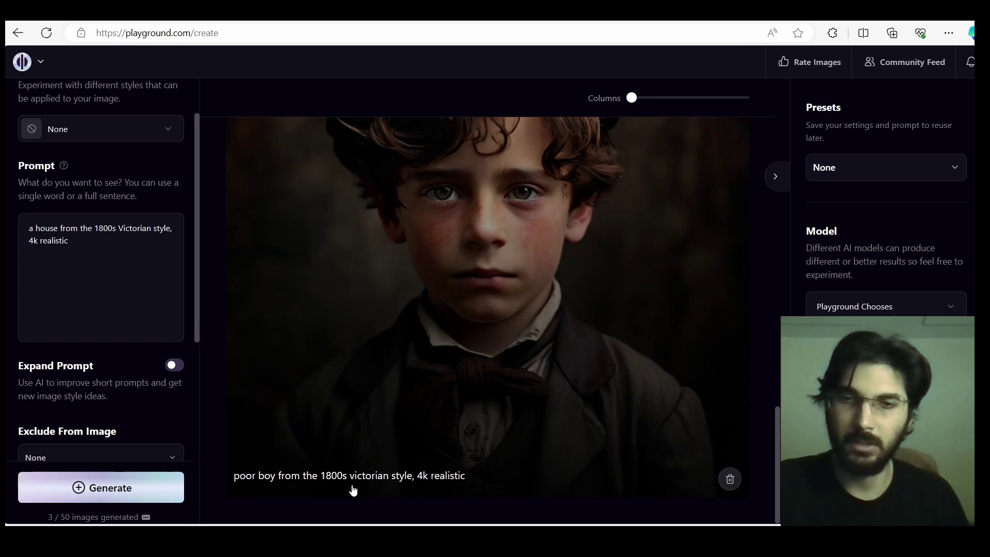
scroll(588, 421, "up", 3)
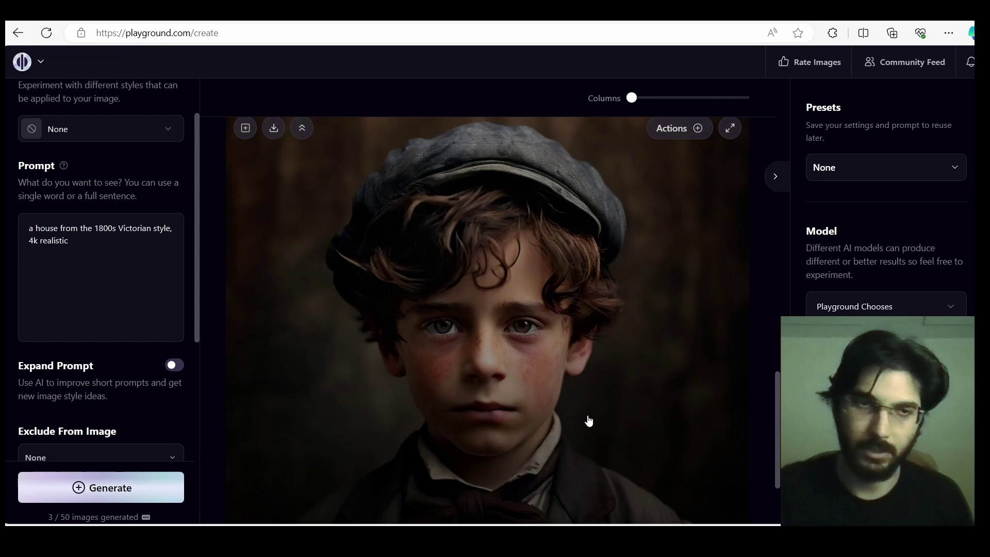
scroll(589, 421, "down", 3)
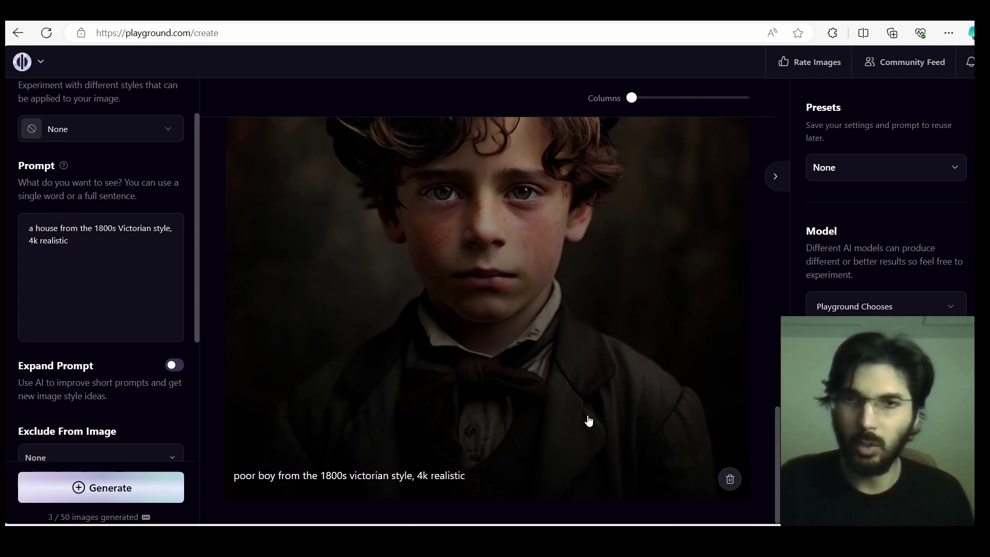
scroll(588, 420, "up", 10)
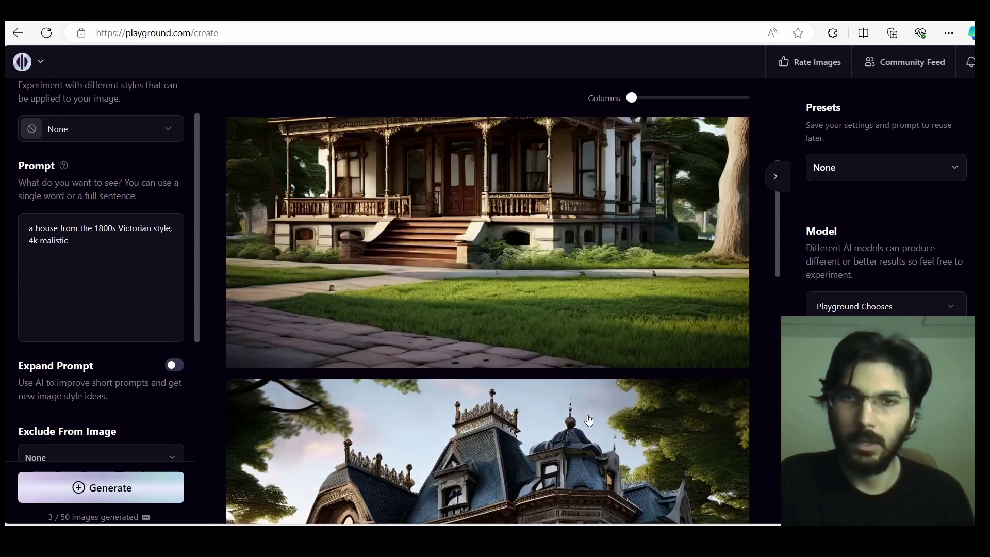
scroll(586, 411, "down", 10)
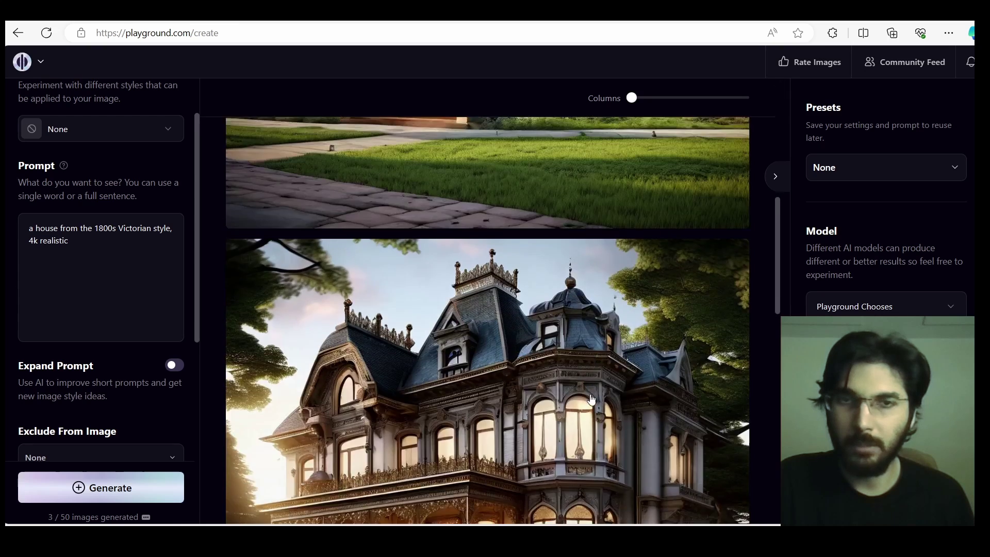
scroll(350, 301, "up", 5)
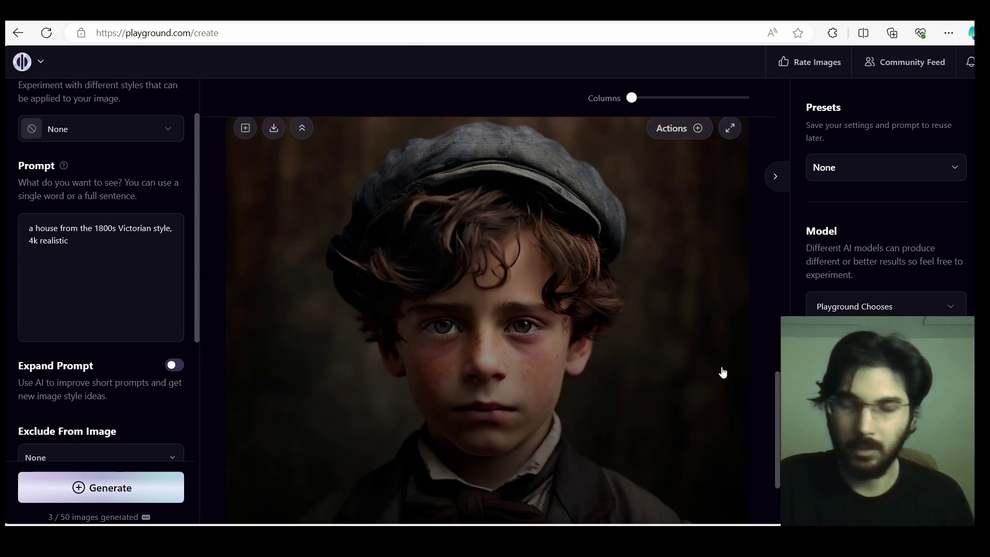
scroll(660, 309, "up", 5)
scroll(552, 321, "down", 5)
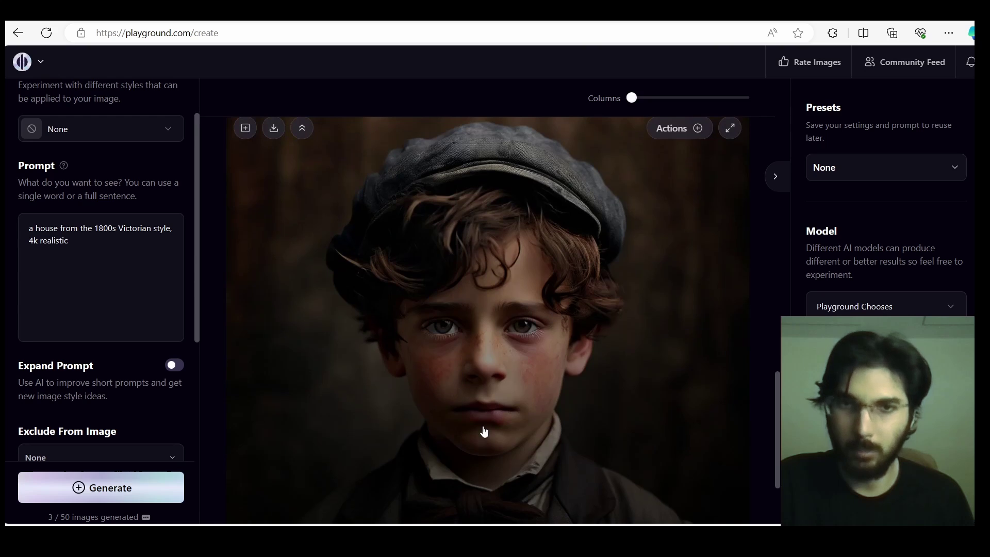
scroll(513, 397, "up", 5)
scroll(512, 393, "up", 10)
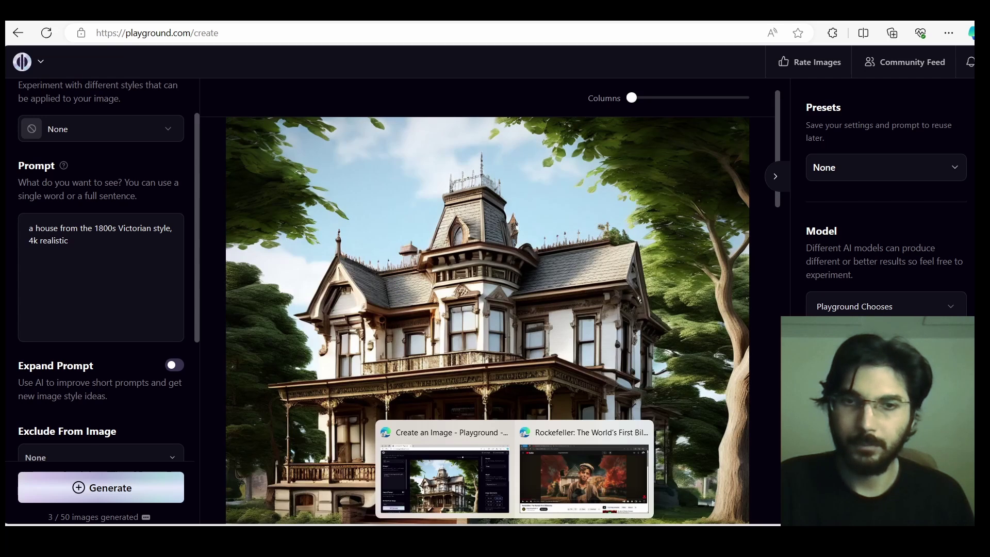
- Return to the YouTube reference video, switch to the remove.bg page and highlight its web address
left_click(585, 474)
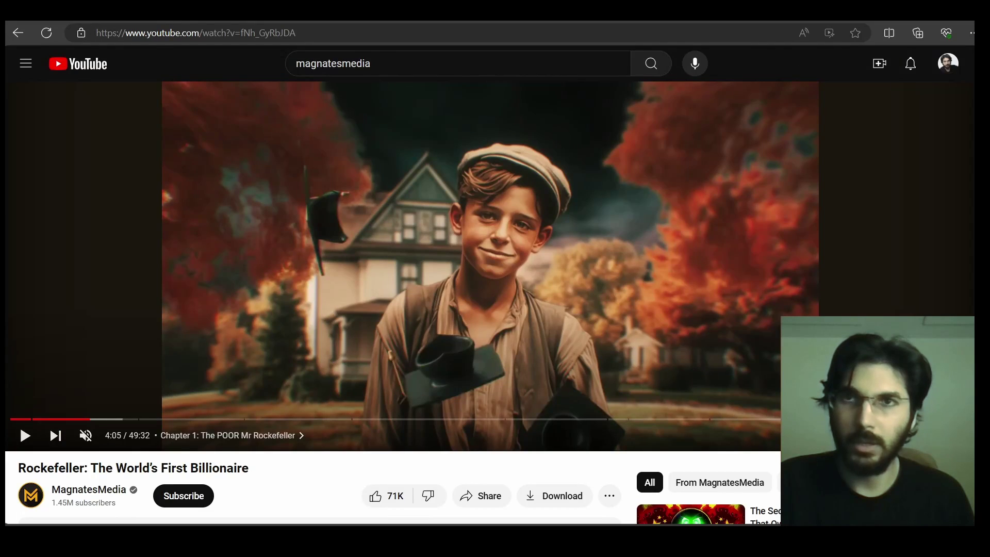
key("alt+Tab")
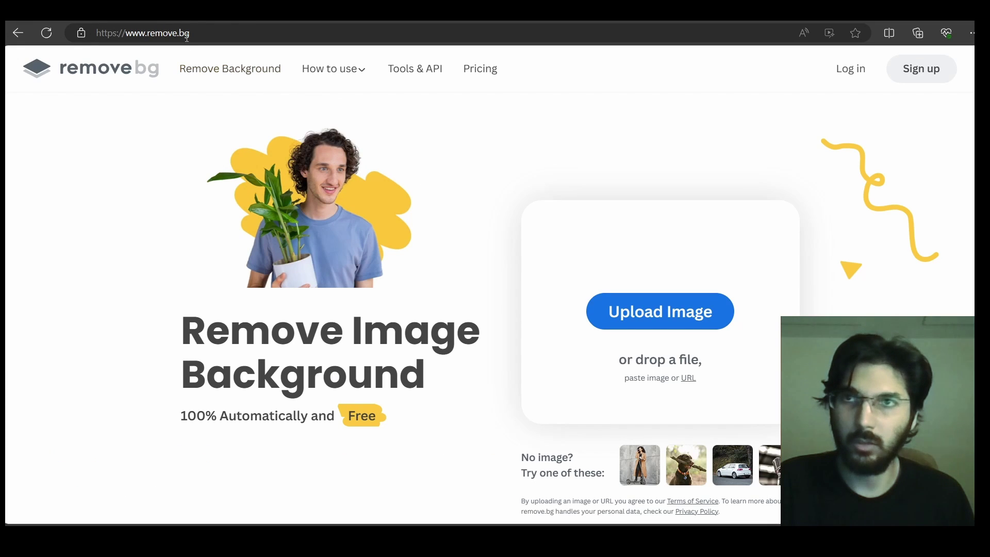
left_click(186, 35)
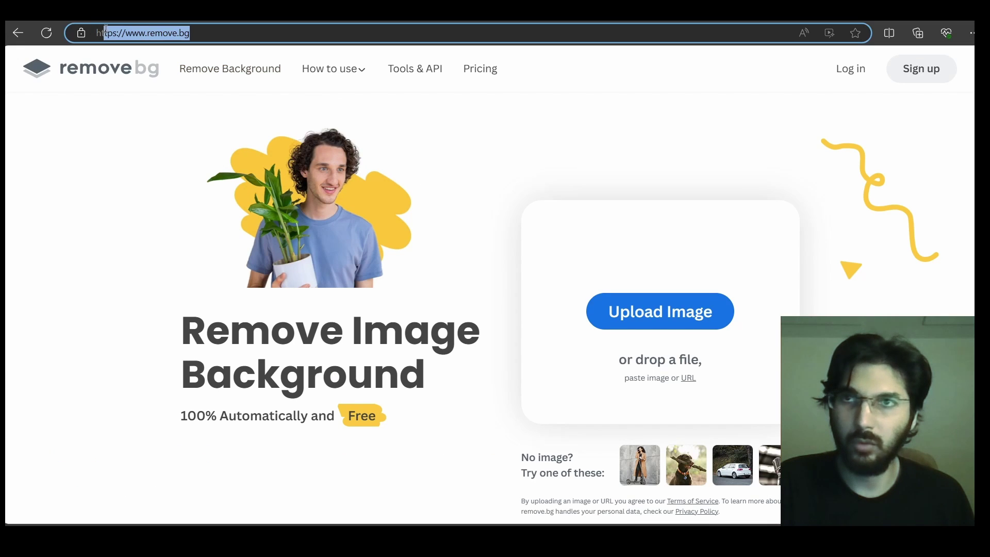
left_click(143, 137)
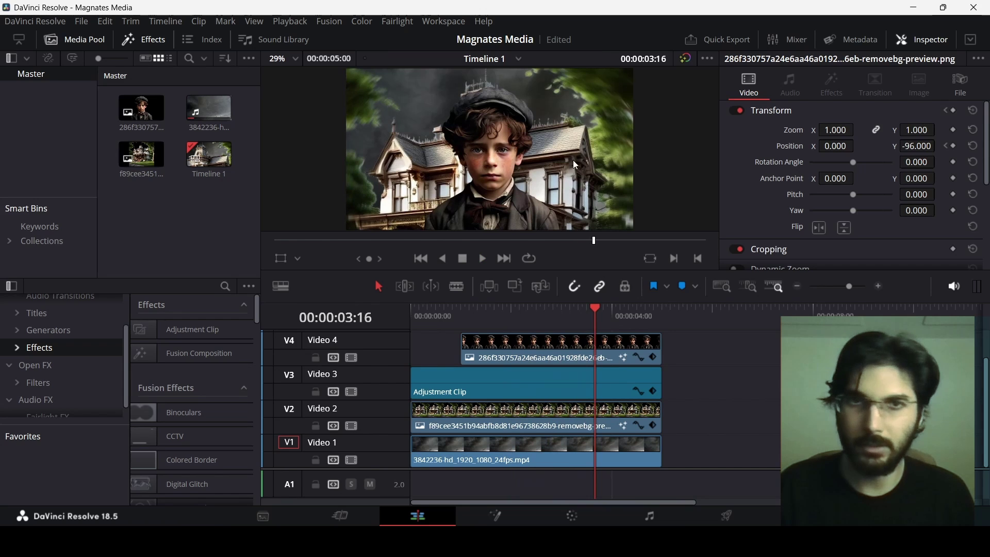
- In DaVinci Resolve, play the existing composite, then place the 3842236-hd_1920_1080_24fps.mp4 footage on Video 1 at 00:00:05:08 and play it
key("space")
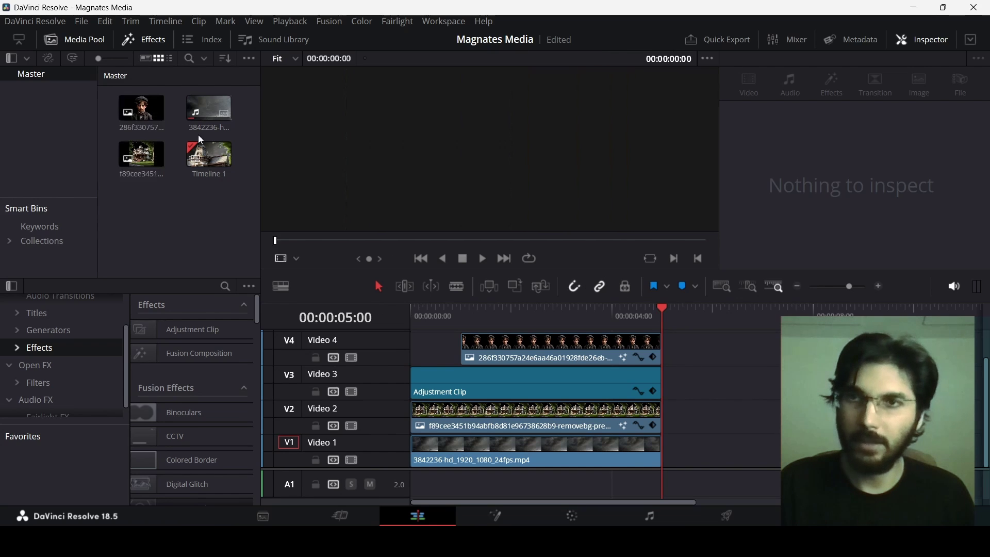
left_click(679, 315)
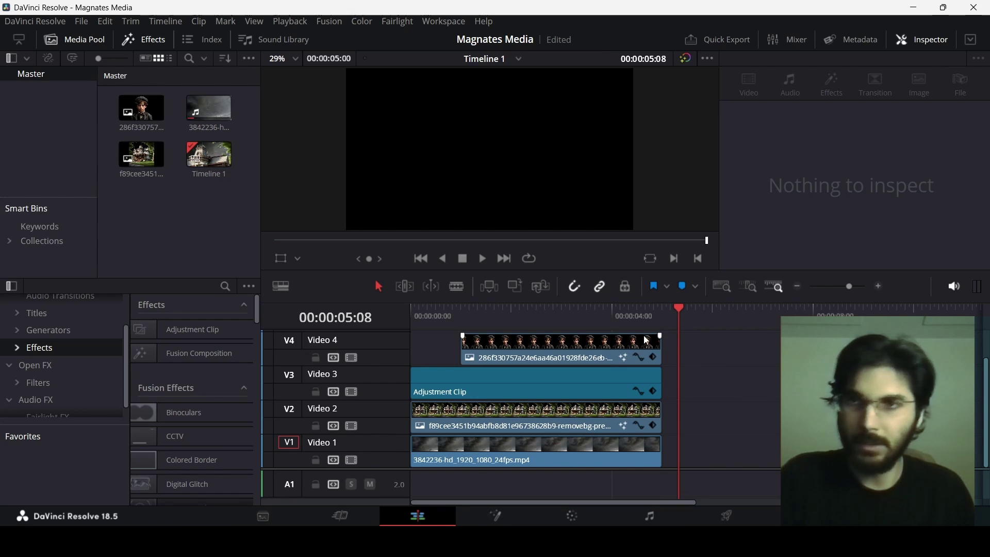
left_click_drag(649, 504, 752, 502)
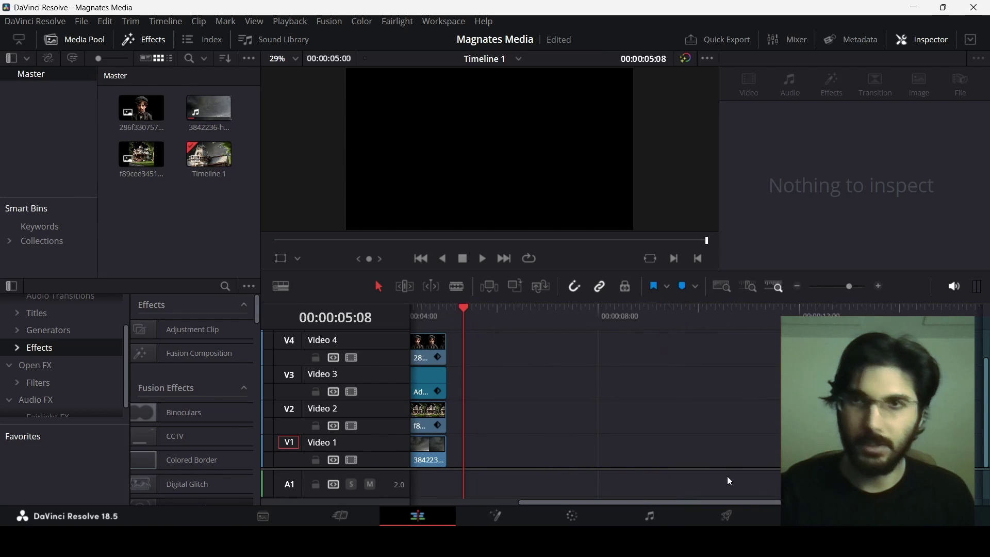
left_click_drag(209, 110, 473, 447)
left_click(476, 453)
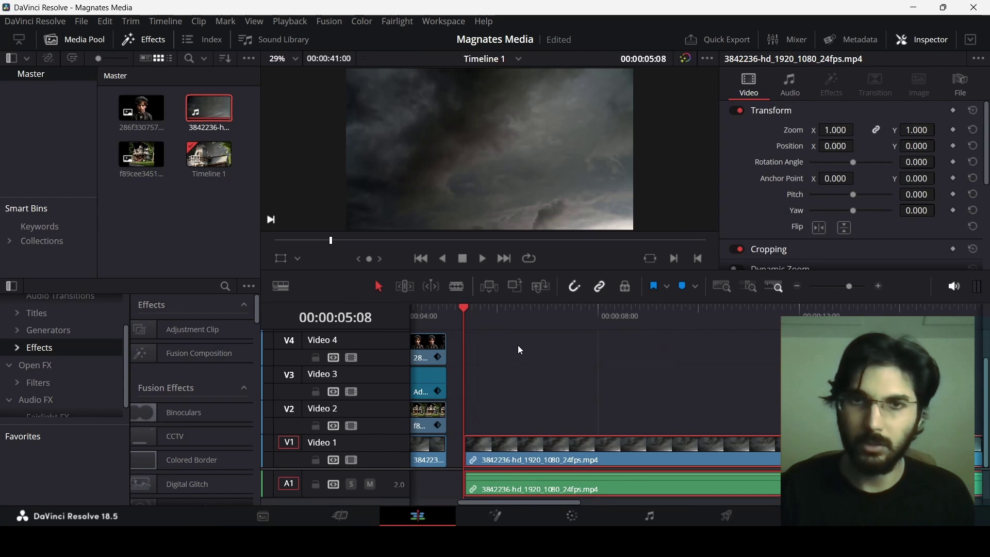
key("space")
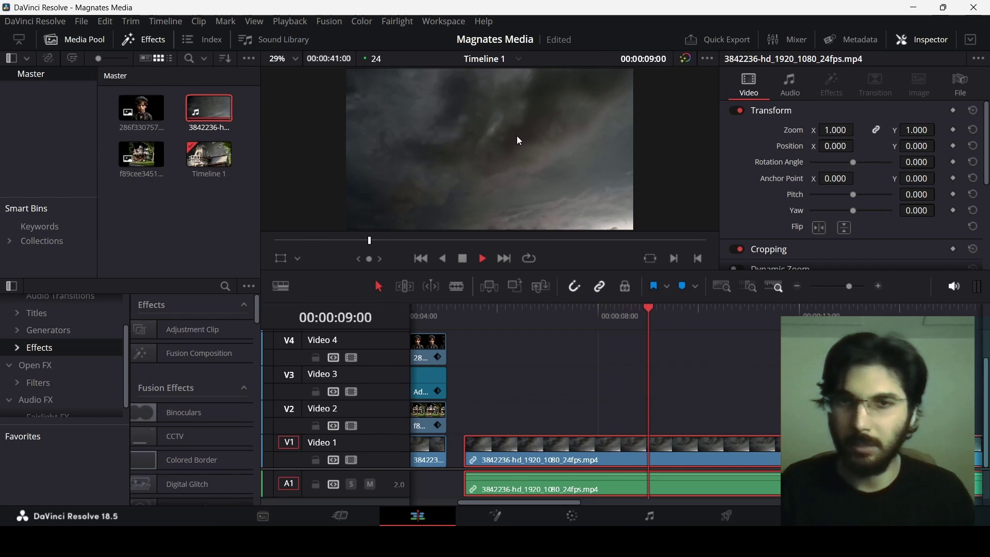
- Stop playback, unlink the new cloud footage's audio from its video and delete the audio clip from Audio 1
key("space")
right_click(547, 451)
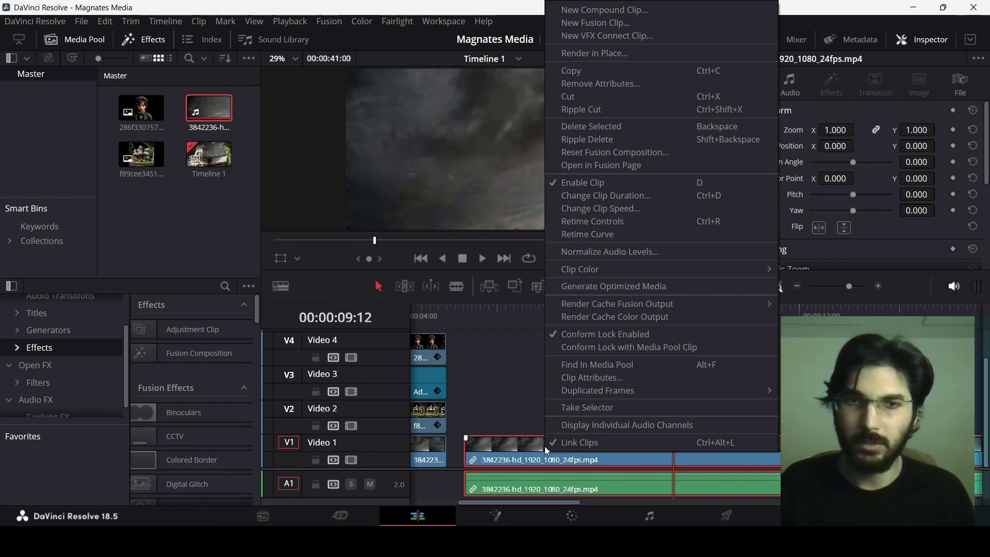
left_click(598, 443)
left_click(540, 484)
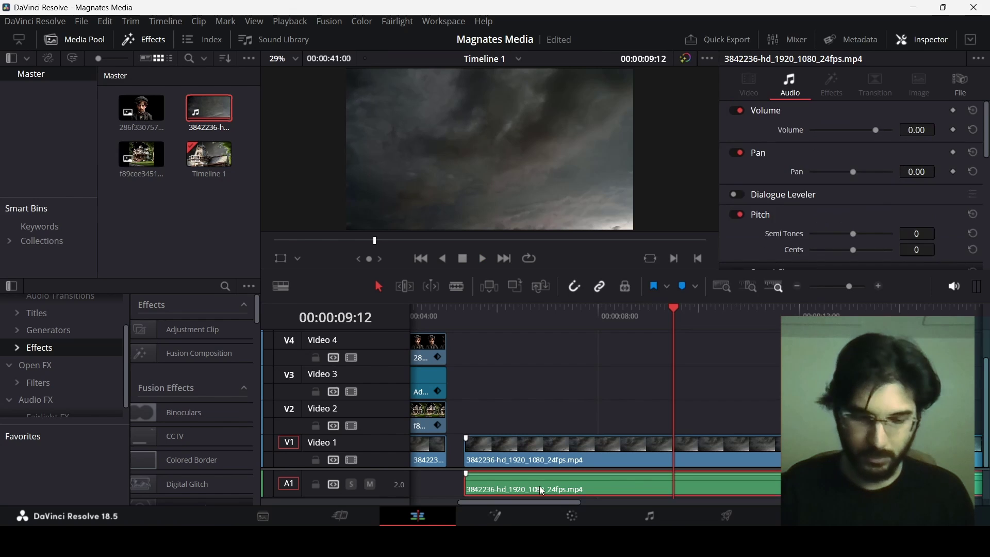
key("Delete")
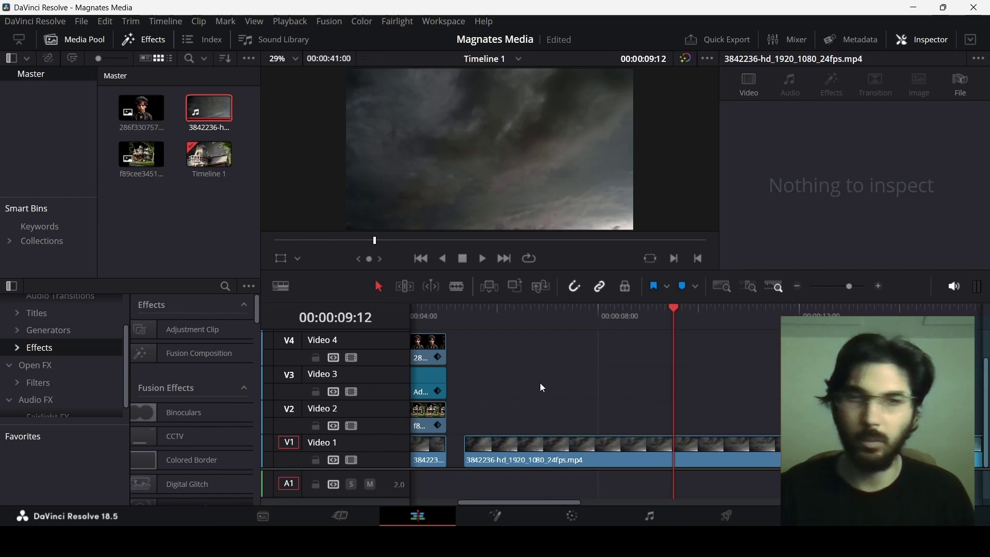
- Split the cloud clip on Video 1 at 00:00:10:05 and delete the part after the cut
left_click(466, 314)
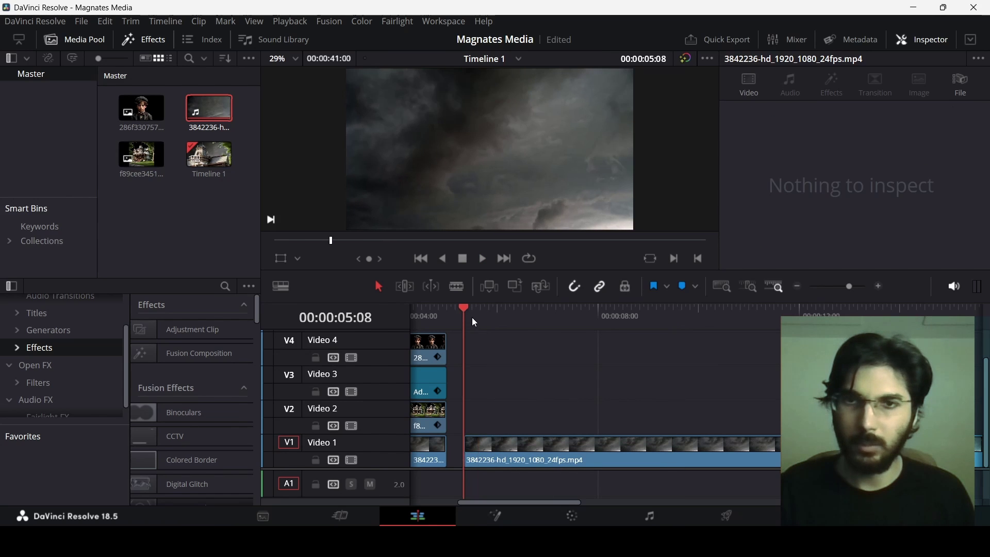
left_click_drag(485, 316, 710, 322)
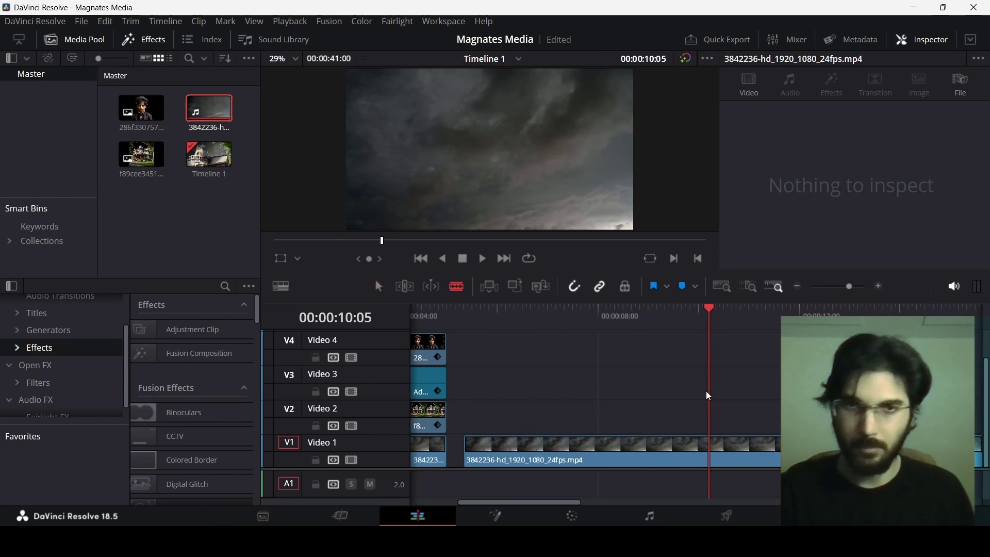
key("ctrl+b")
left_click(746, 452)
key("Delete")
- Place the background-removed house image on Video 2 at 00:00:05:08 and trim its end to match the cloud clip
left_click_drag(480, 321, 466, 325)
left_click_drag(139, 157, 490, 395)
left_click_drag(586, 393, 561, 423)
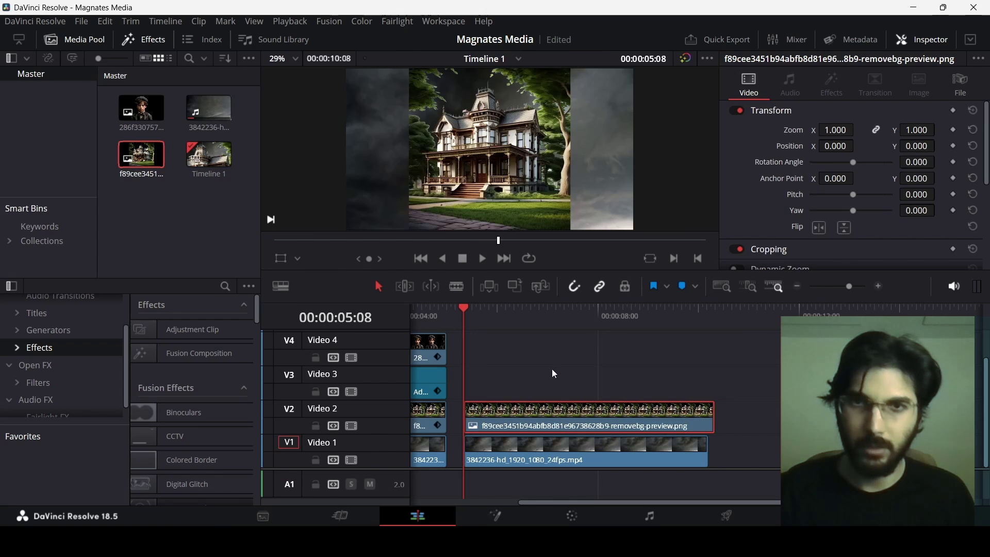
left_click_drag(710, 415, 706, 415)
left_click_drag(522, 372, 731, 478)
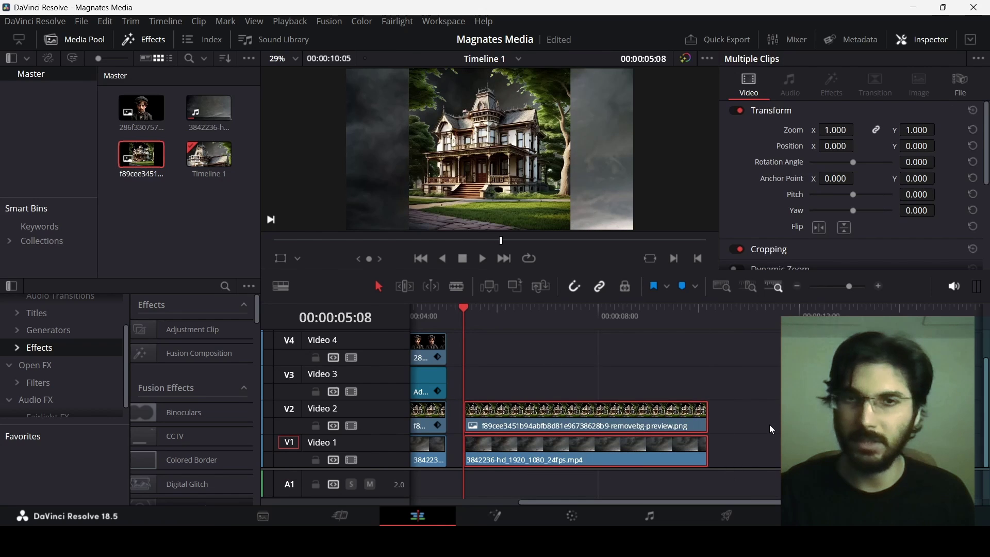
- Set the house image's zoom to 2.120 and its Y position to -401, and play the result
left_click(575, 415)
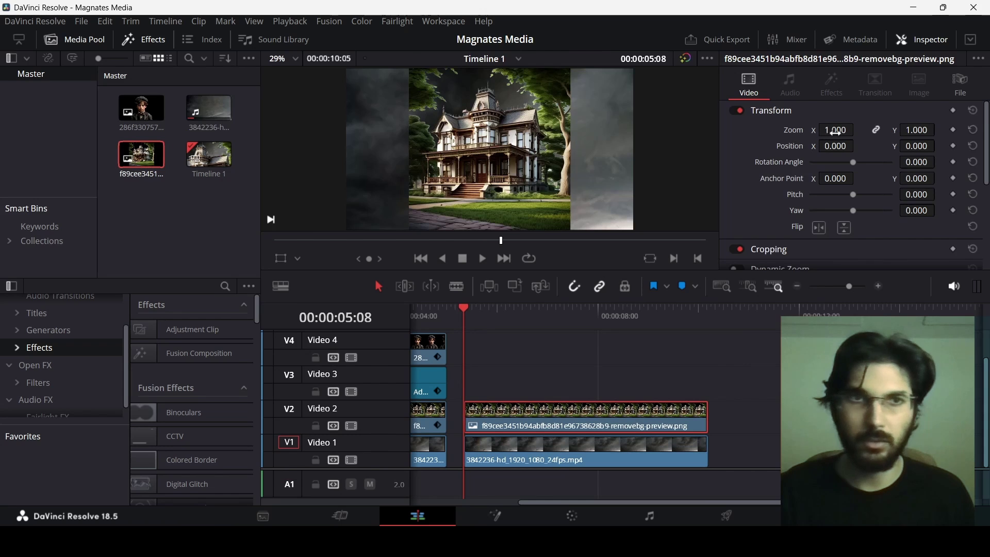
left_click_drag(836, 132, 862, 129)
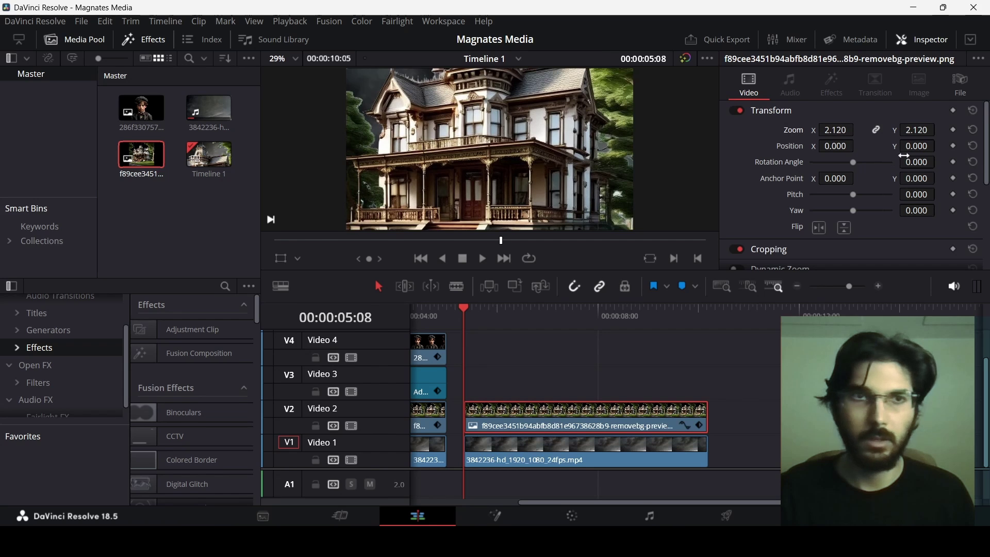
left_click_drag(917, 148, 939, 146)
scroll(516, 109, "down", 1)
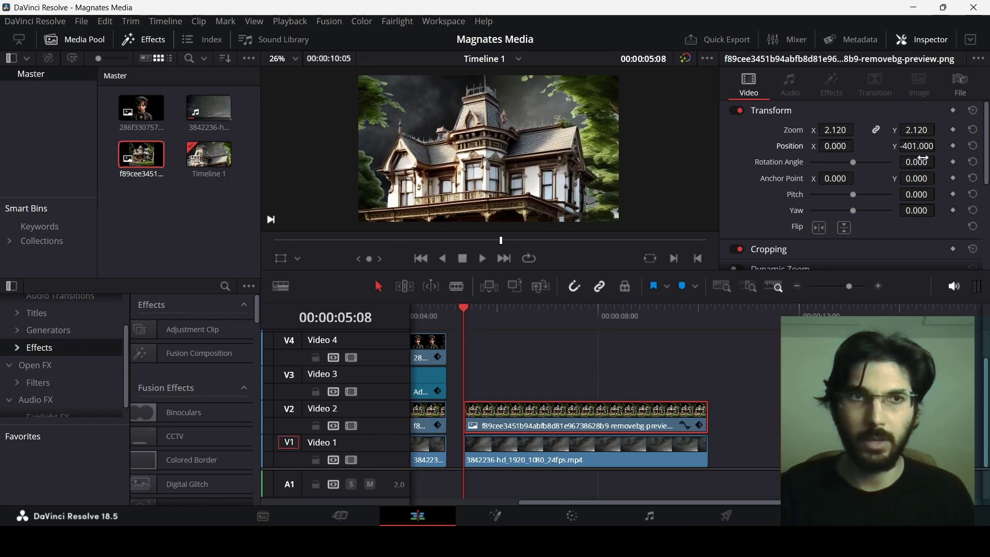
left_click(542, 363)
key("space")
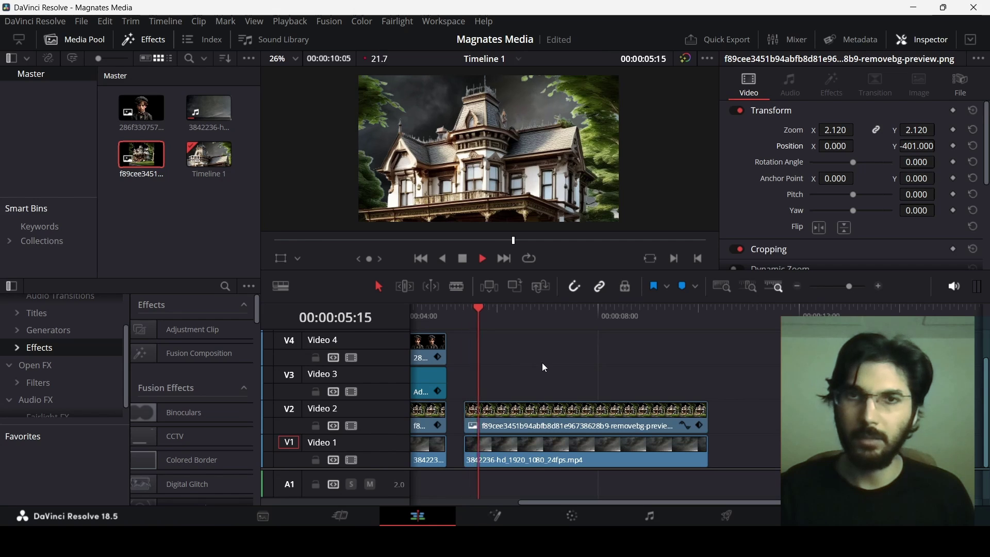
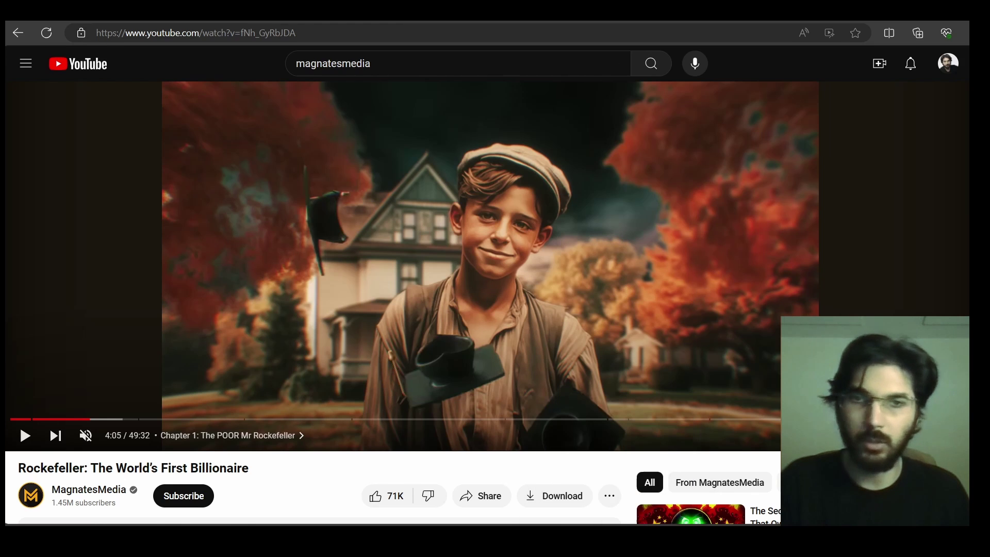
- Switch back to DaVinci Resolve, open the house clip's Fusion composition and reposition its MediaIn1 and MediaOut1 nodes
key("alt+Tab")
left_click(554, 422)
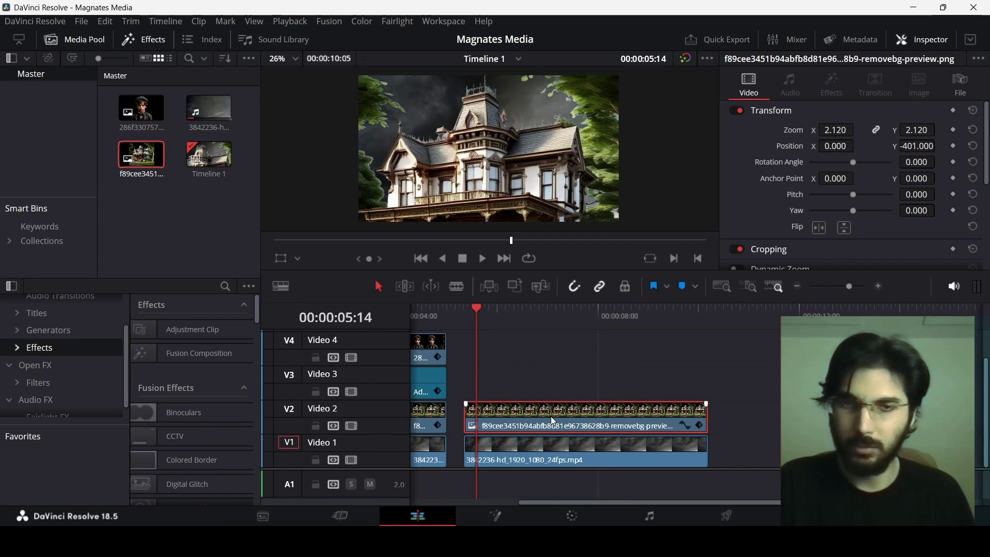
left_click(502, 518)
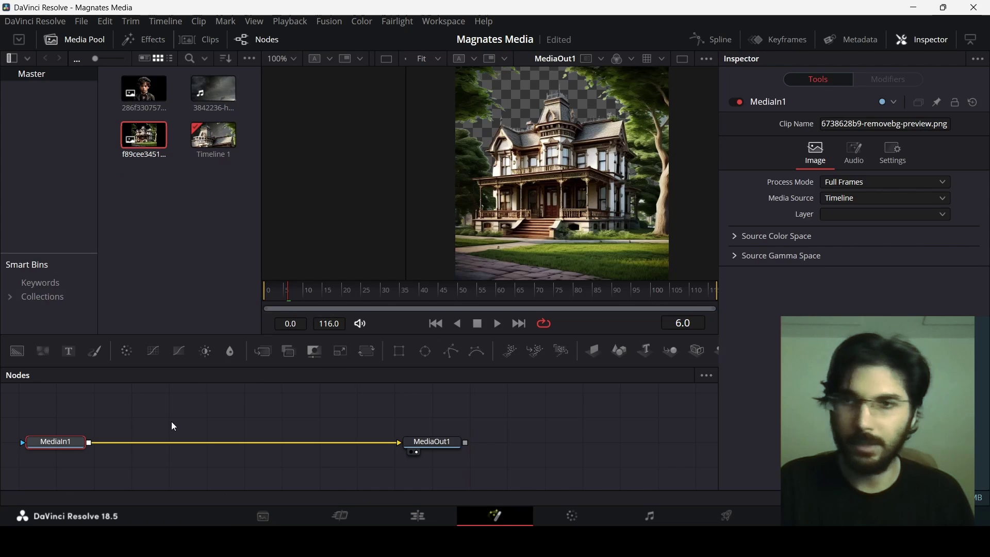
left_click_drag(77, 419, 470, 489)
left_click_drag(448, 443, 485, 470)
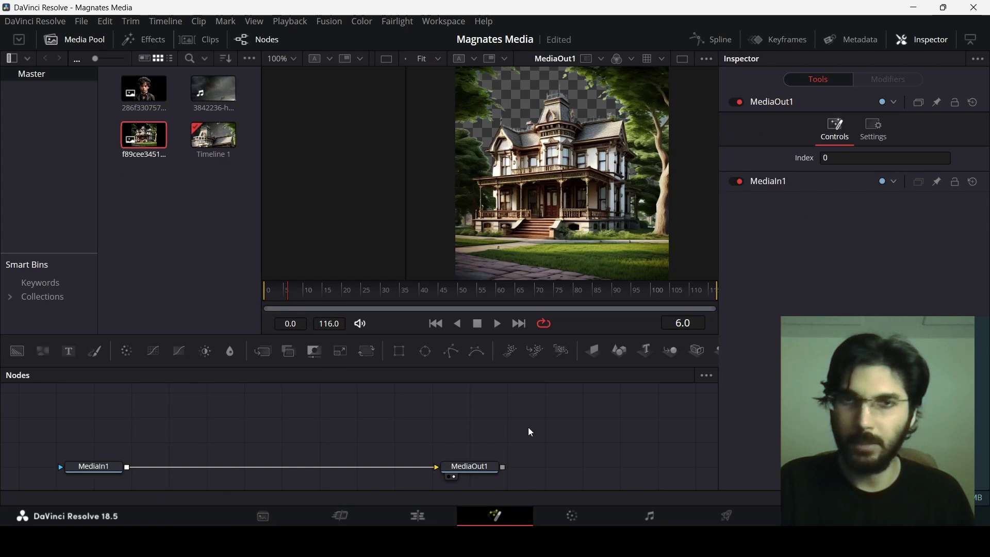
left_click_drag(110, 468, 94, 461)
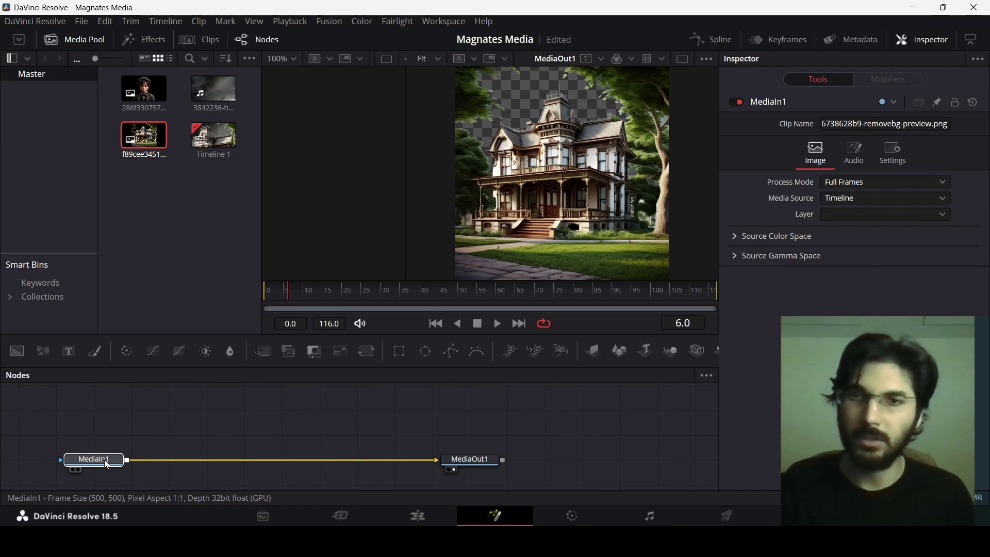
- Add a Radial Blur node and connect it between MediaIn1 and MediaOut1
key("shift+space")
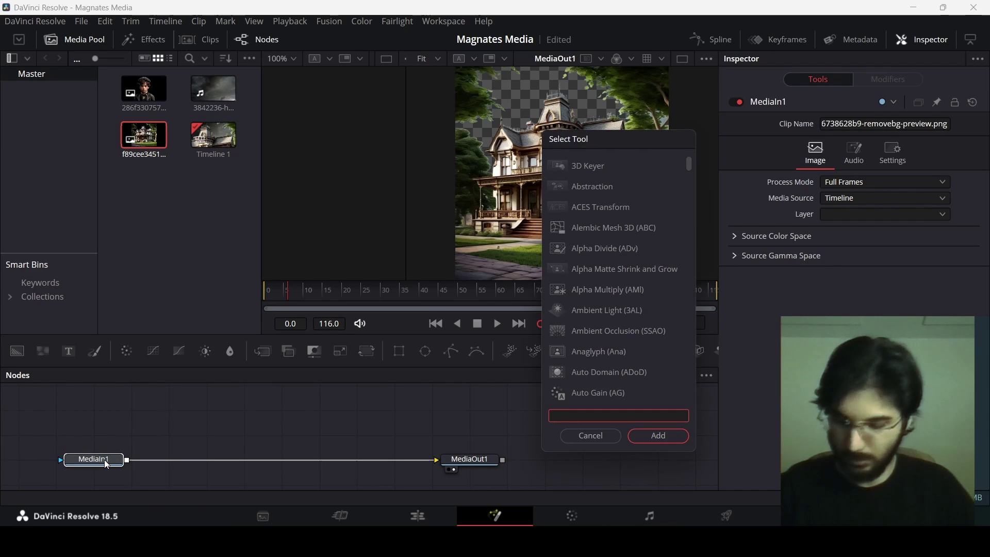
type("blur")
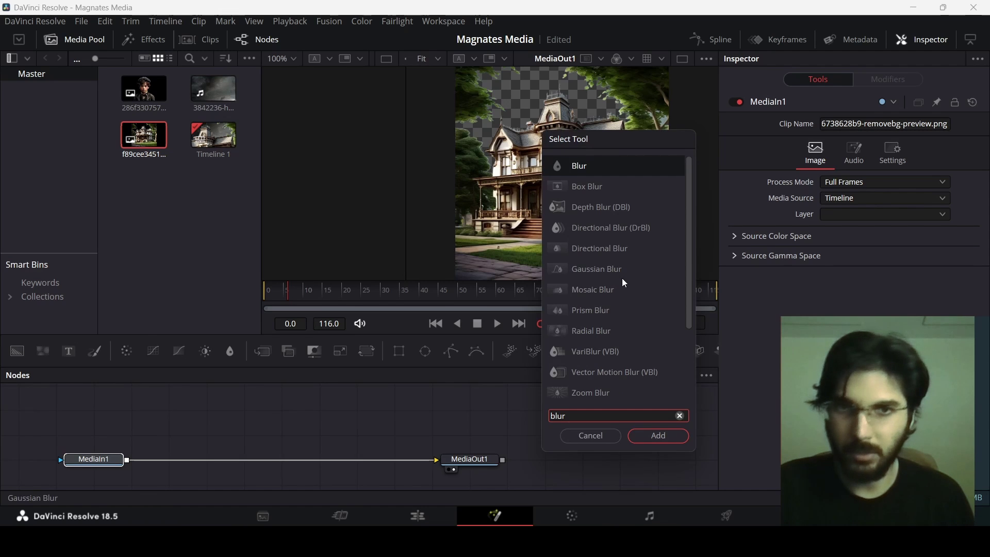
left_click(594, 329)
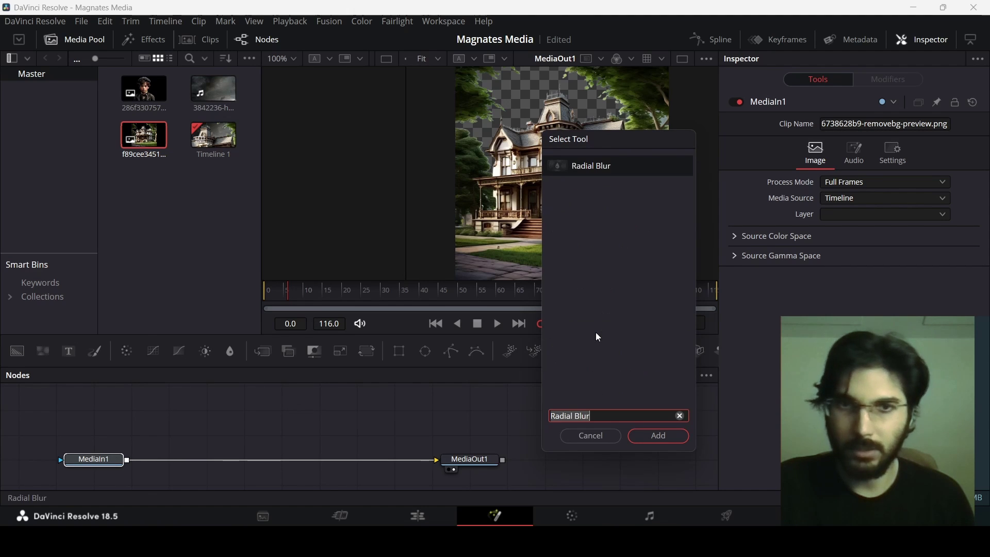
key("End")
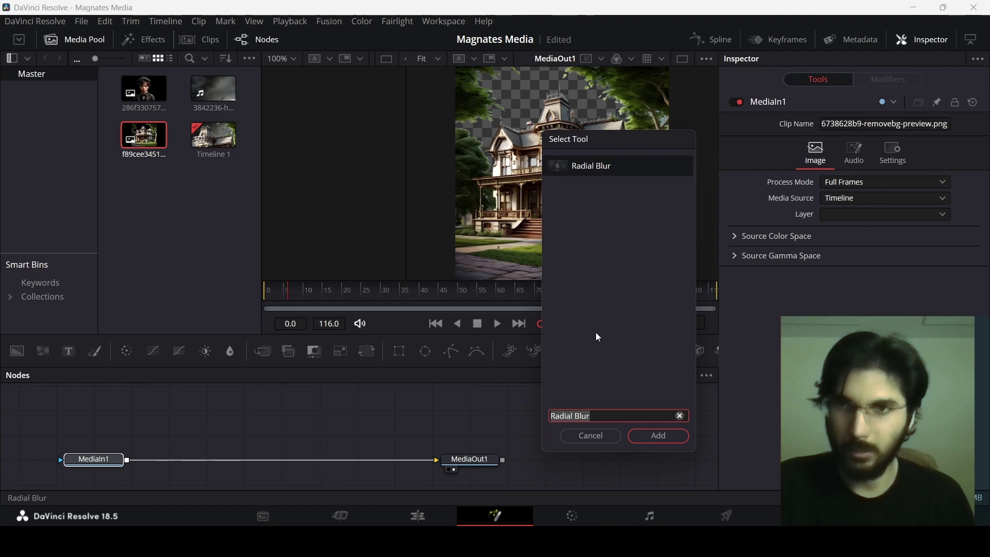
left_click(658, 437)
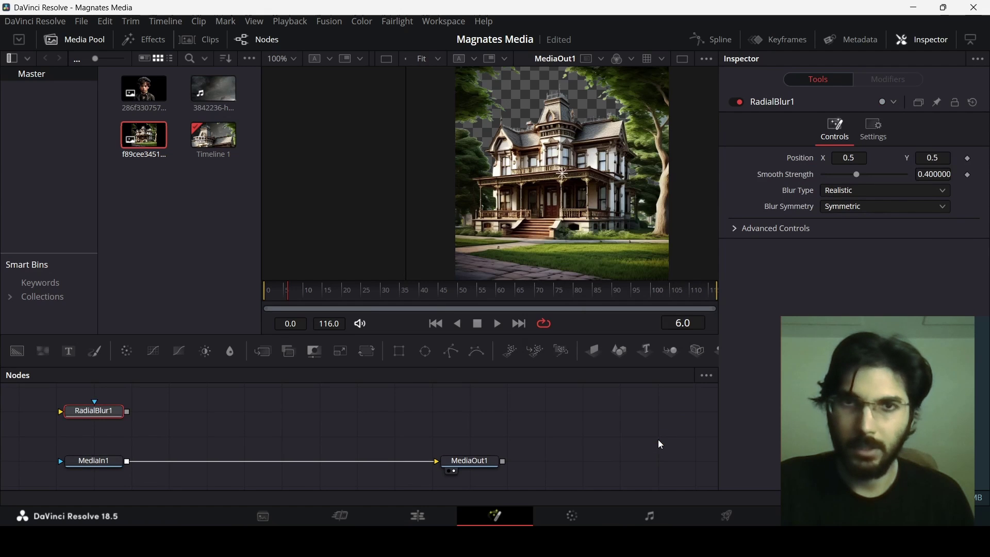
left_click_drag(94, 411, 246, 436)
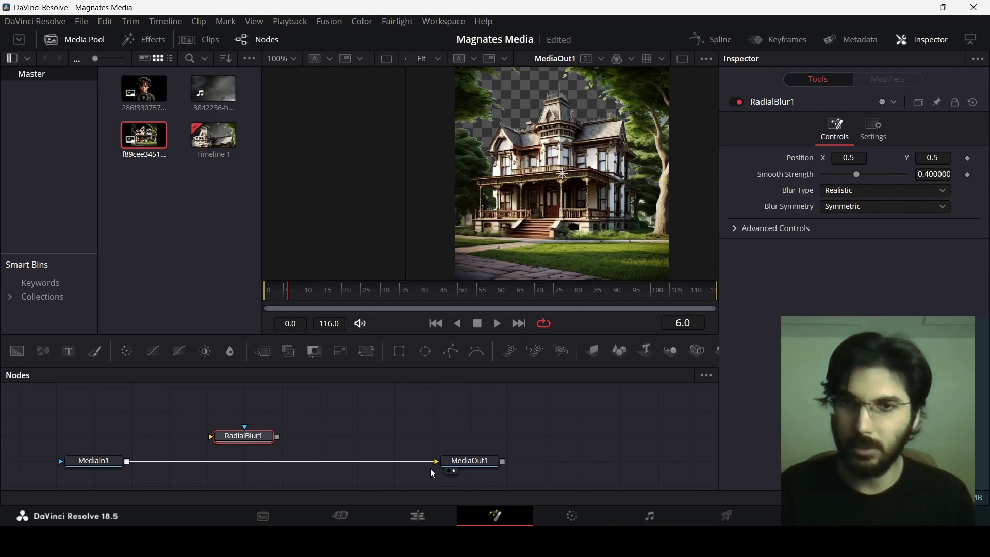
left_click_drag(433, 472, 468, 469)
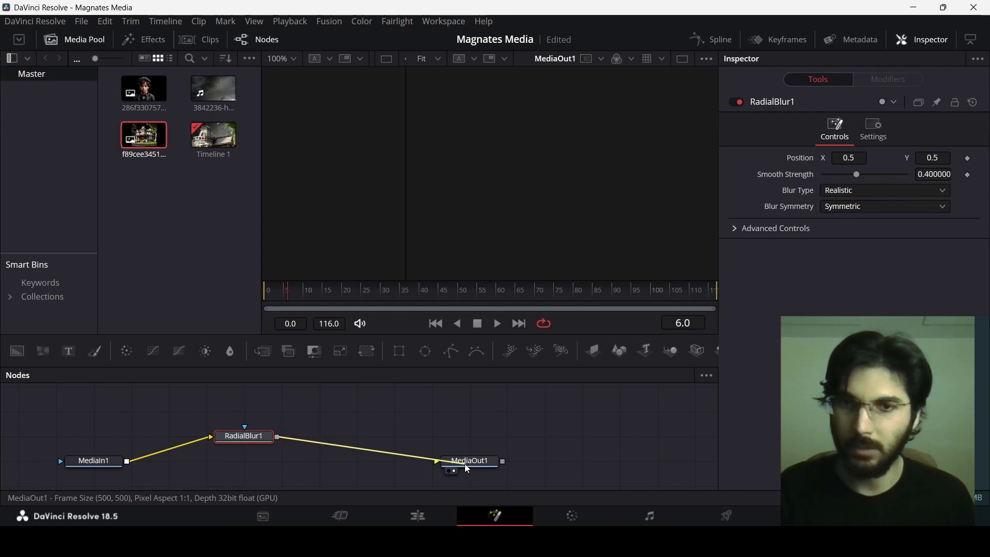
left_click_drag(245, 436, 207, 460)
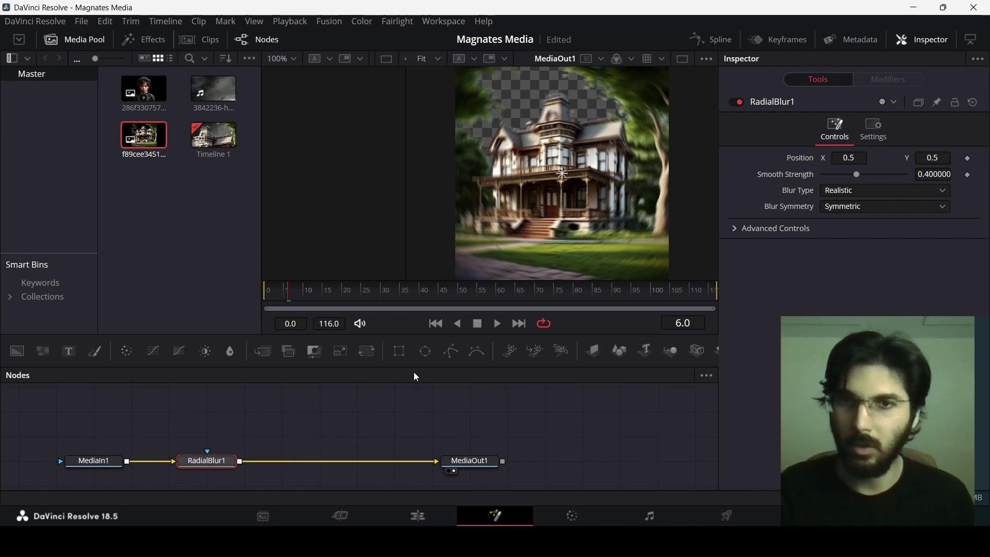
- Add an inverted Ellipse mask to the Radial Blur node, with a width of 0.756 and a height of 0.724
left_click_drag(425, 351, 224, 463)
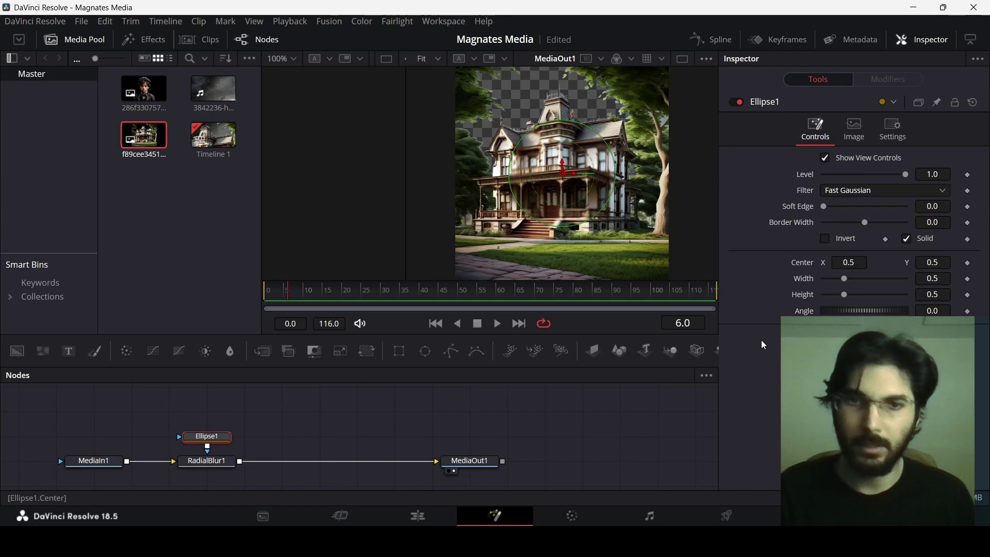
left_click(826, 240)
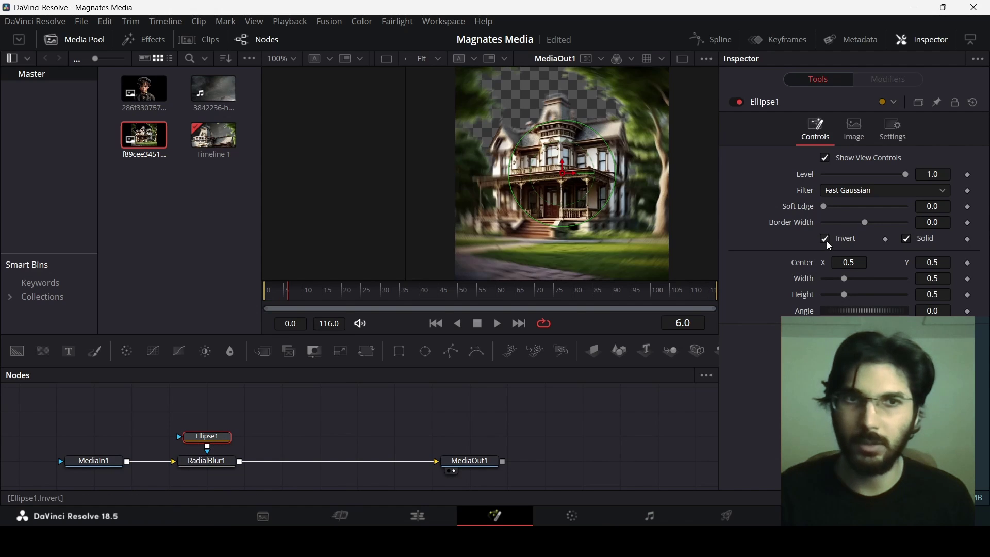
mouse_move(844, 279)
left_mouse_down()
mouse_move(858, 284)
mouse_move(852, 292)
left_mouse_up()
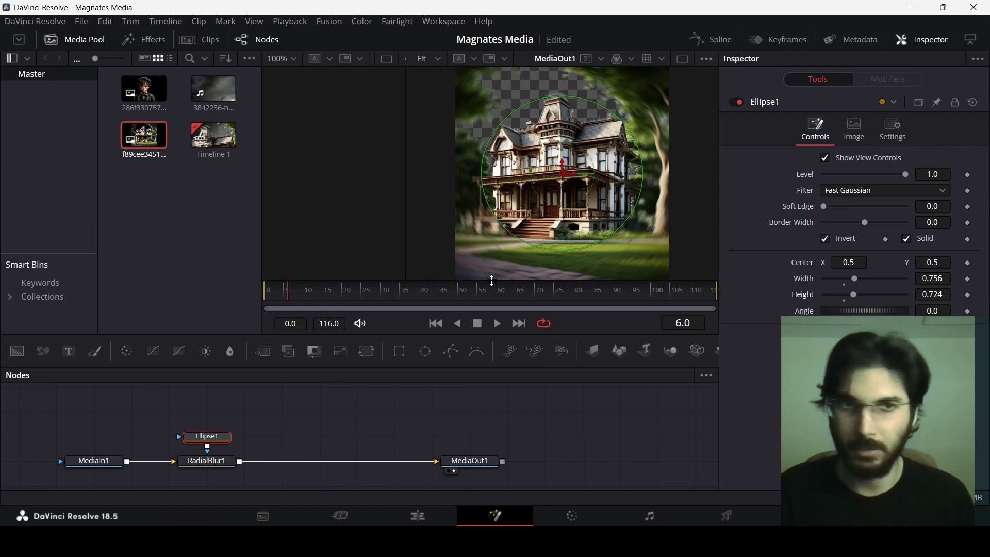
- Set the Radial Blur node's Smooth Strength to 0.35
left_click(214, 464)
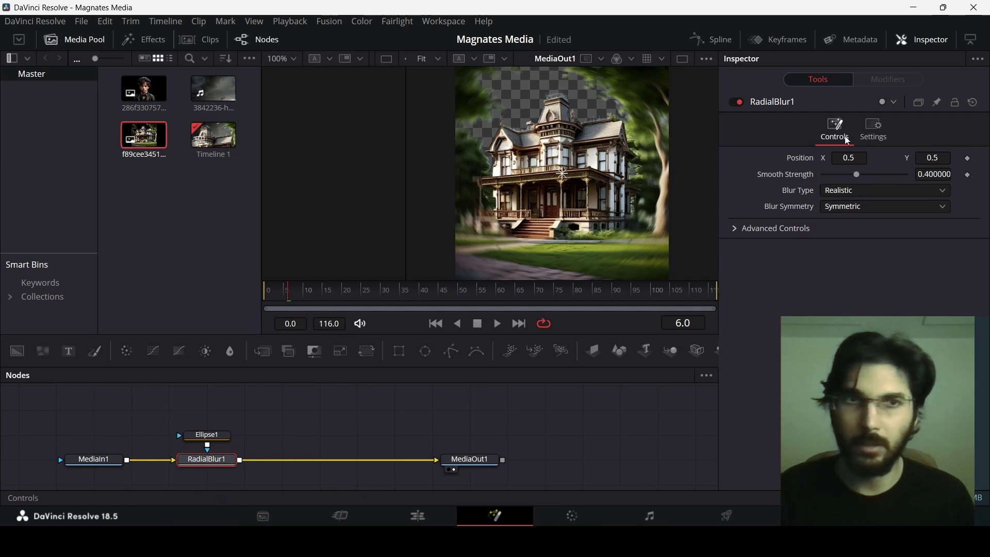
left_click_drag(857, 174, 853, 176)
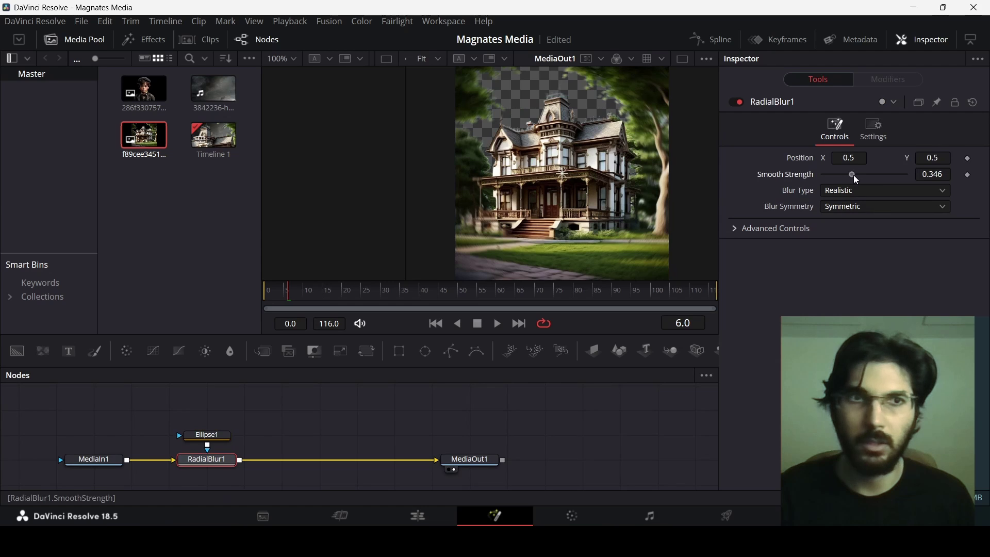
double_click(950, 174)
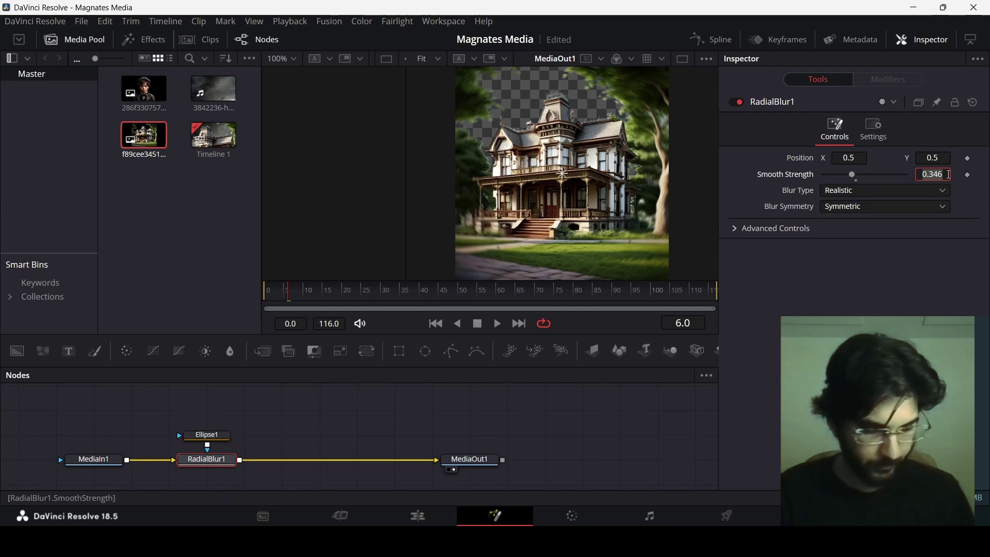
type(".35")
key("Tab")
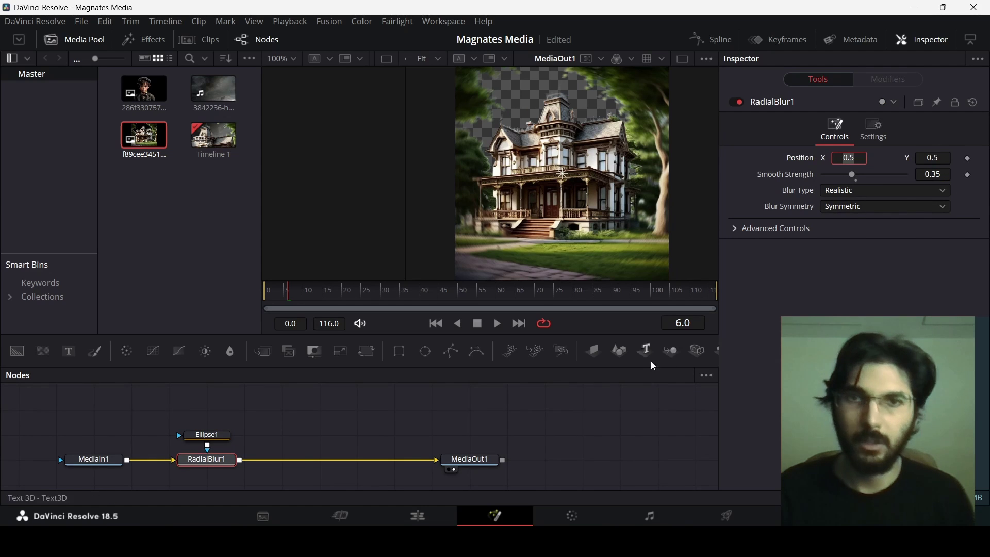
left_click(595, 442)
- Return to the edit timeline and play the blurred house clip from its start at 00:00:05:08
left_click(418, 516)
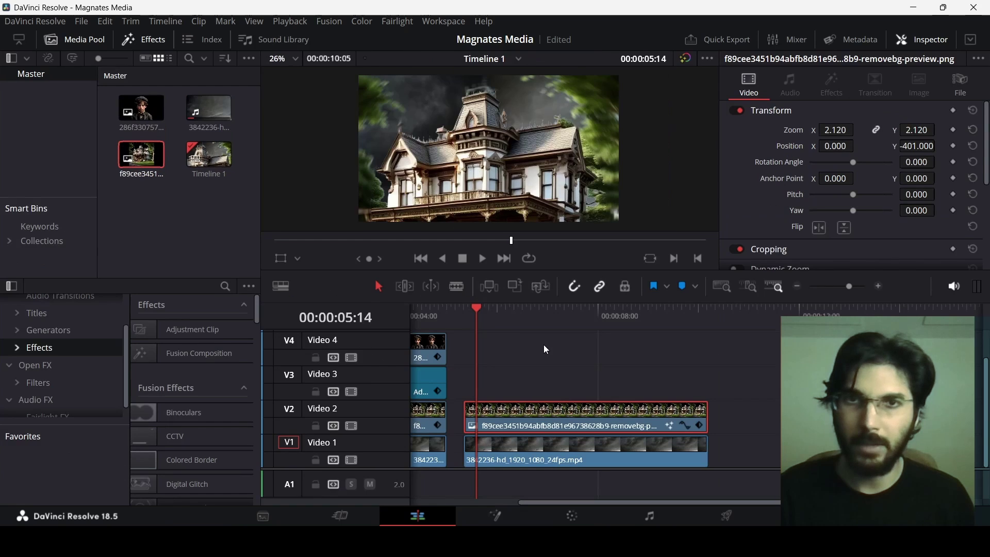
left_click(468, 321)
key("space")
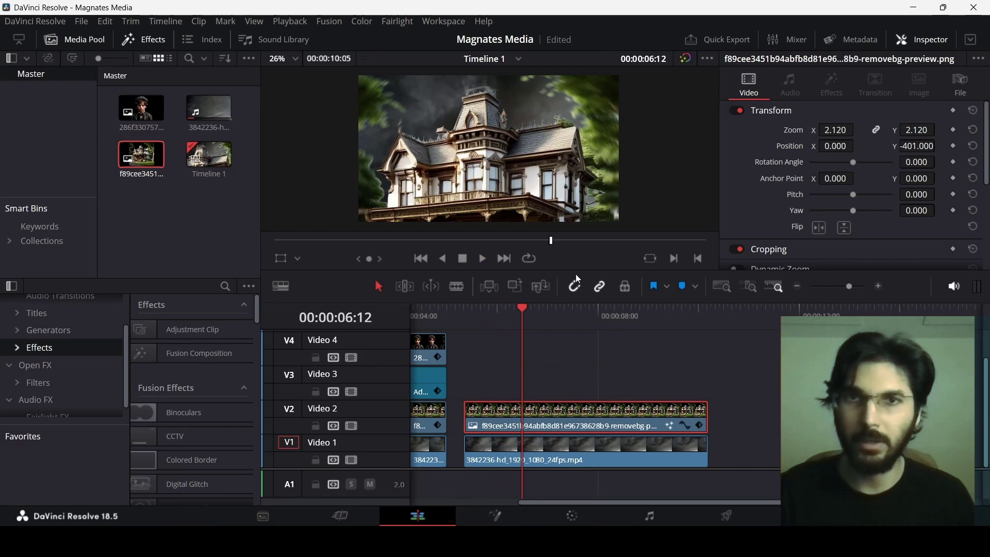
key("space")
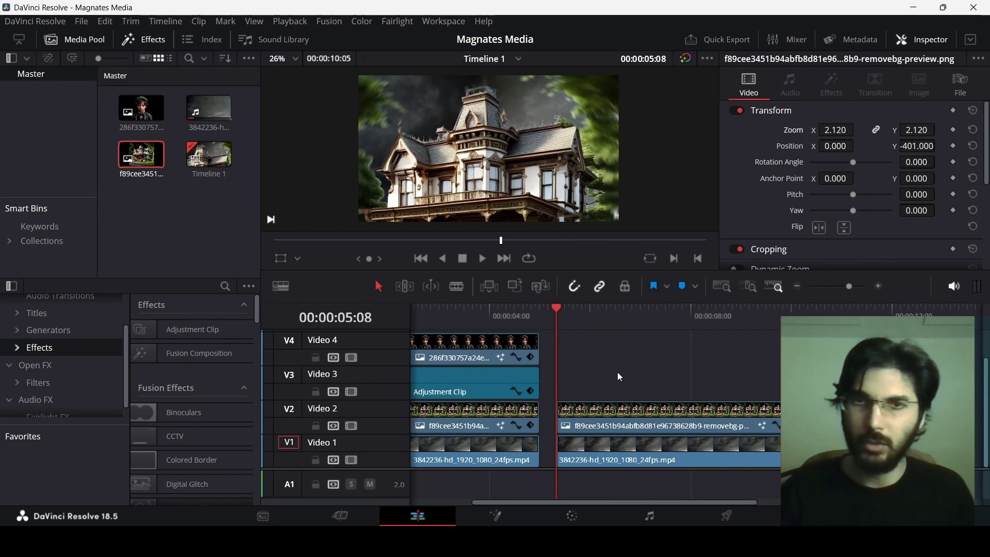
left_click(597, 420)
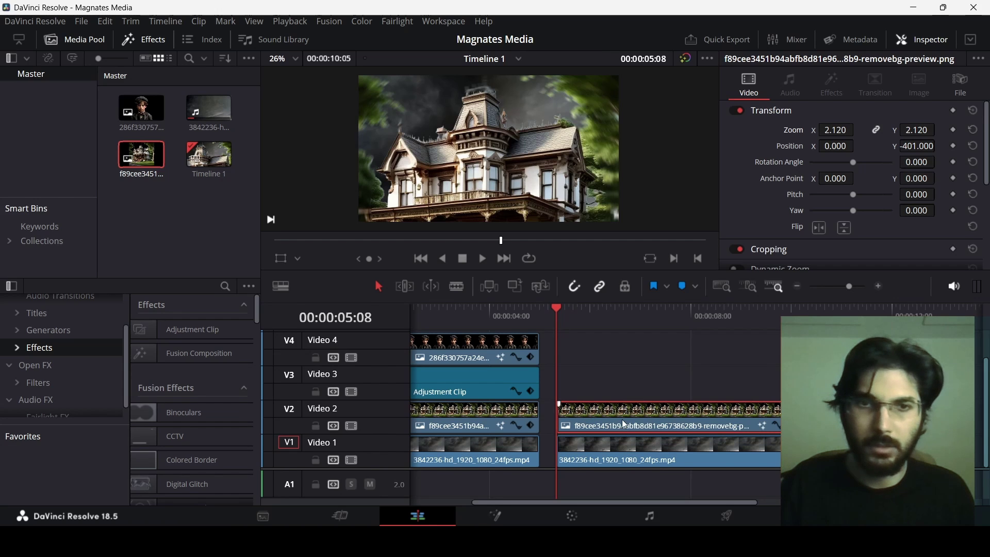
- Add Position and Zoom keyframes to the house clip at 00:00:05:08 and at 00:00:06:05
left_click(954, 147)
left_click_drag(557, 320, 601, 311)
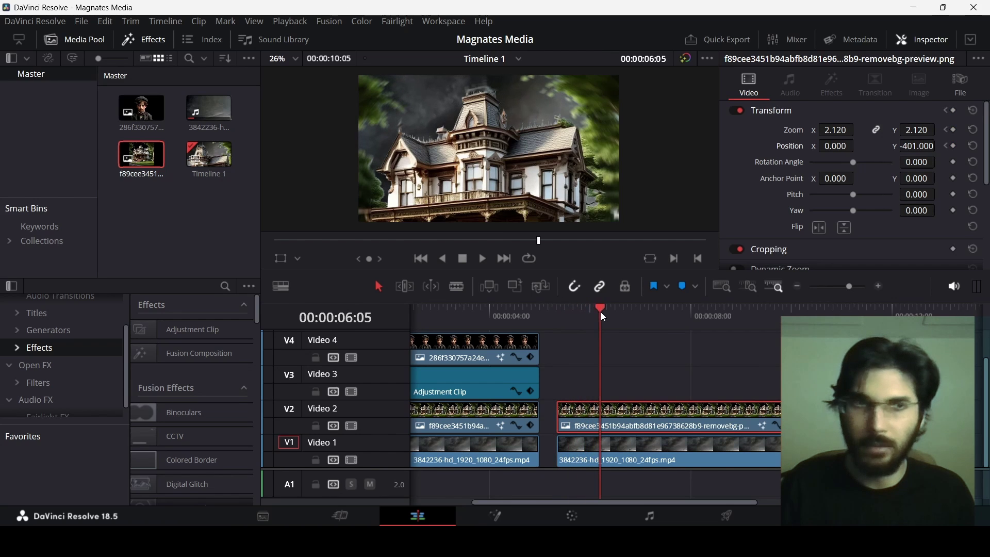
left_click(954, 131)
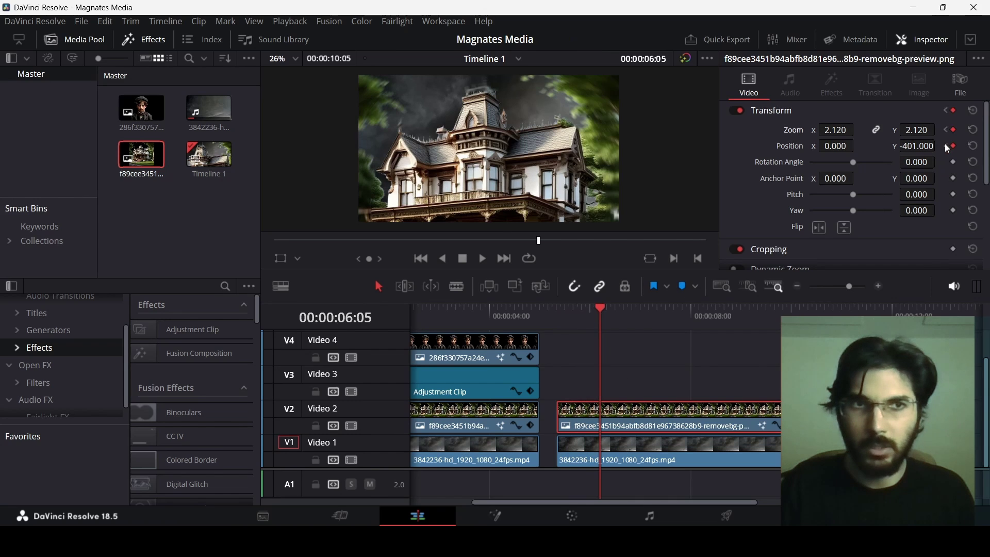
- At the house clip's first keyframe, set Zoom to 2.730 and Position to X -320, Y -491, and play the move
key("Up")
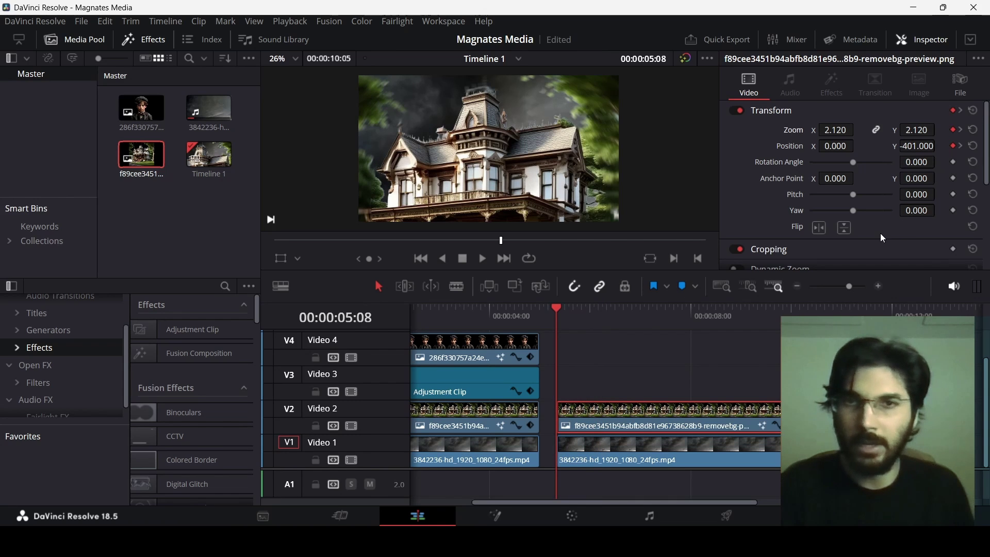
mouse_move(923, 130)
left_mouse_down()
mouse_move(938, 129)
mouse_move(916, 148)
mouse_move(926, 148)
left_mouse_up()
left_click_drag(838, 148, 871, 146)
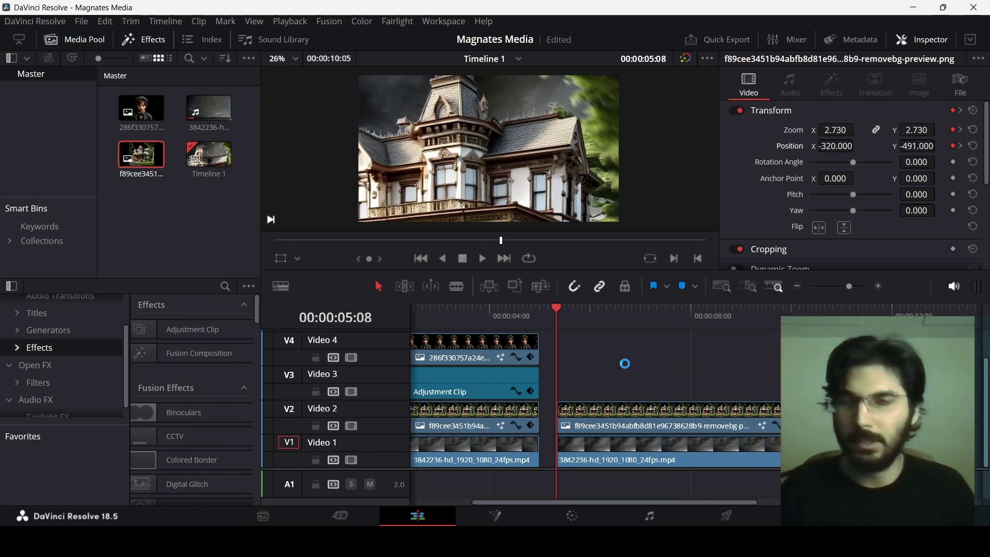
key("space")
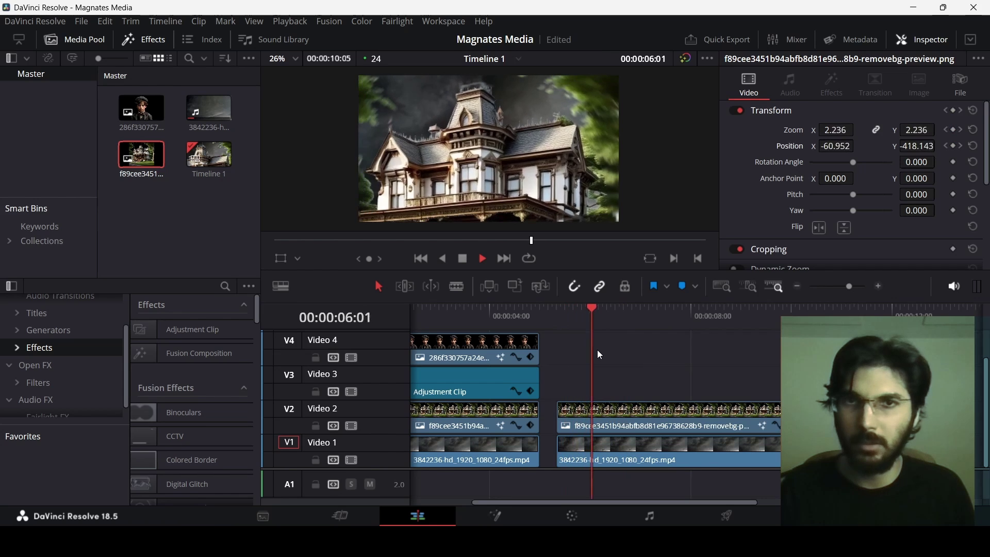
- Keyframe the house clip's Zoom to 1.960 at 00:00:10:05, and return the playhead to the clip's start at 00:00:05:08
left_click(603, 314)
left_click_drag(599, 310, 802, 313)
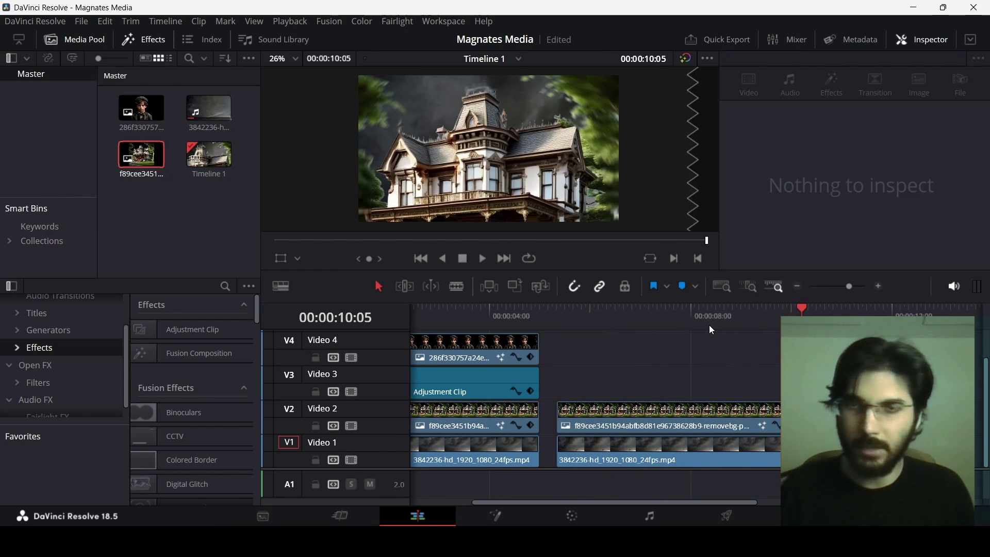
left_click(732, 424)
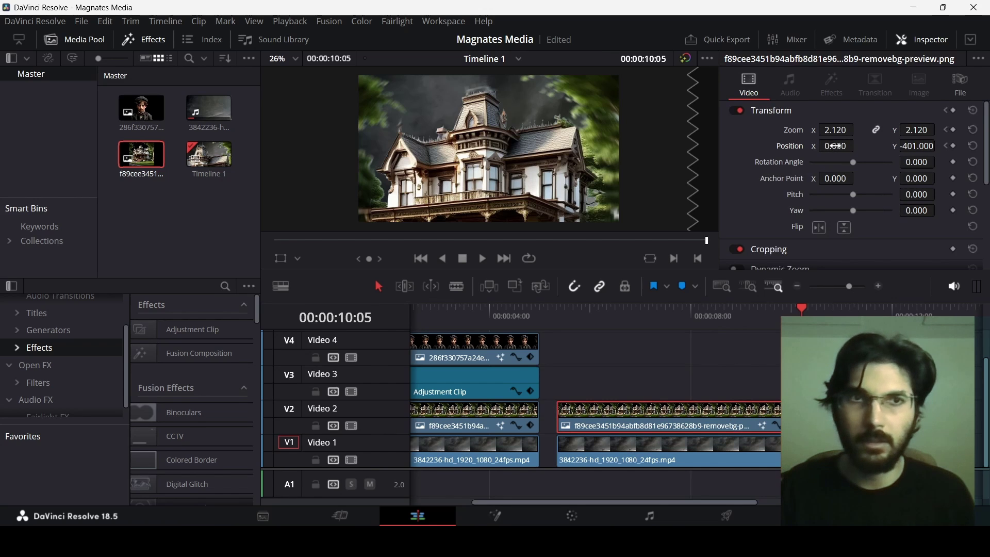
left_click_drag(866, 130, 856, 130)
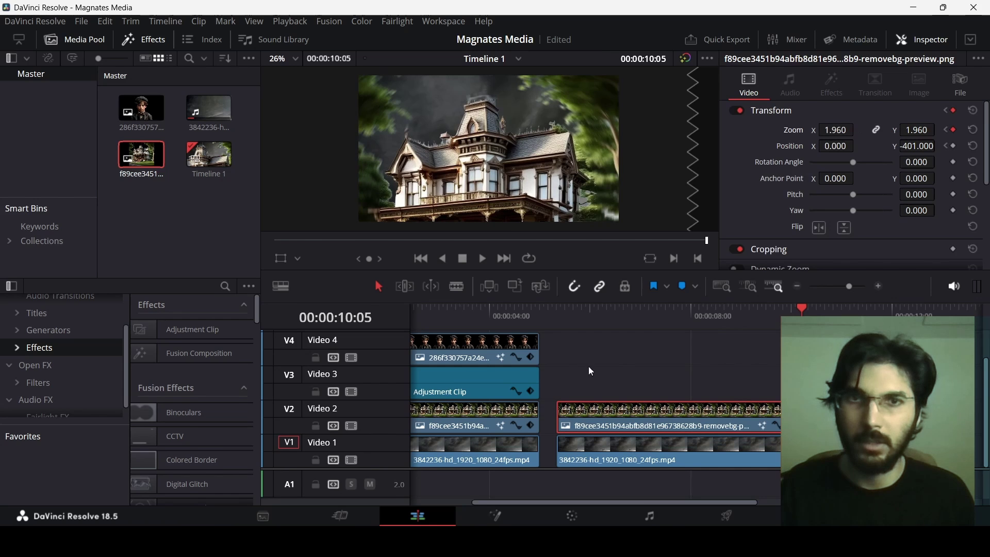
key("Up")
key("space")
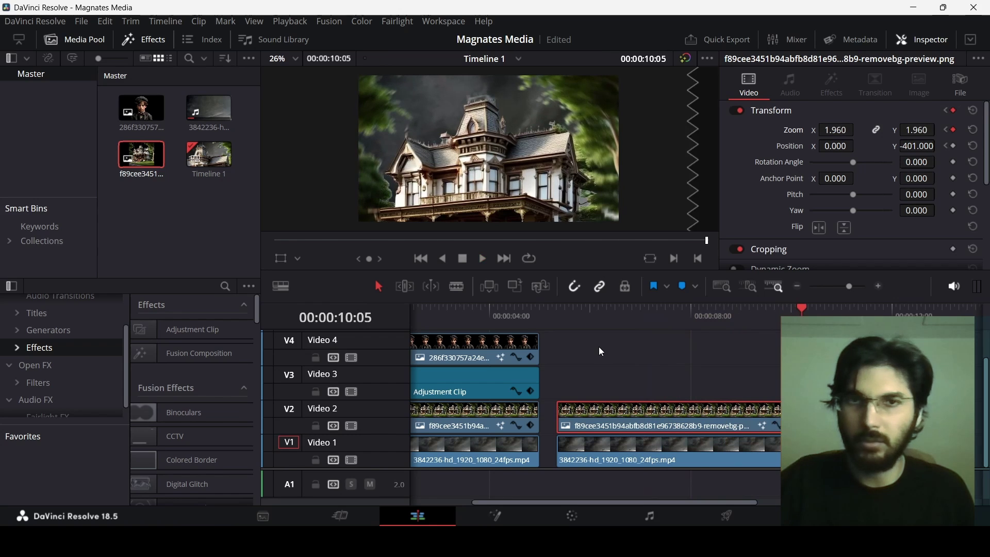
left_click(557, 314)
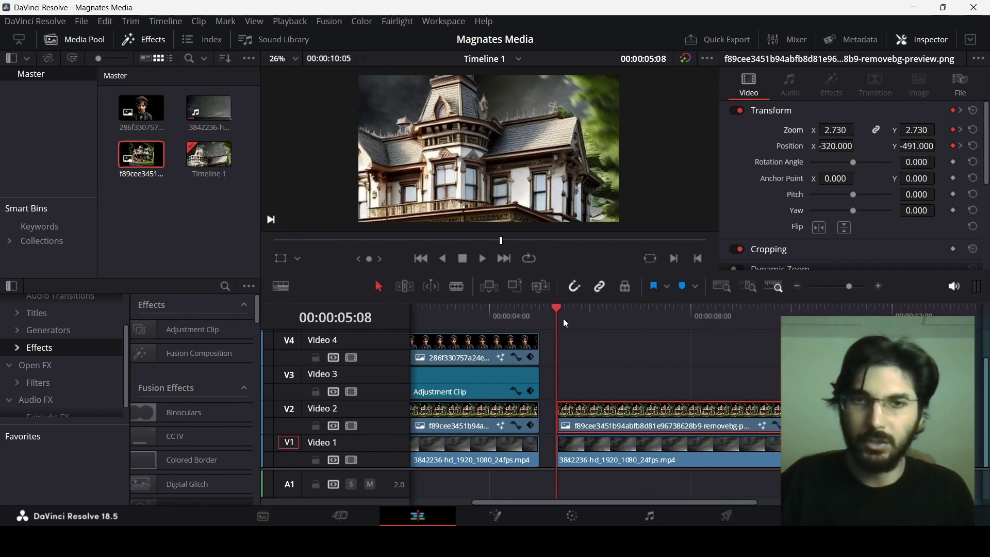
left_click(620, 359)
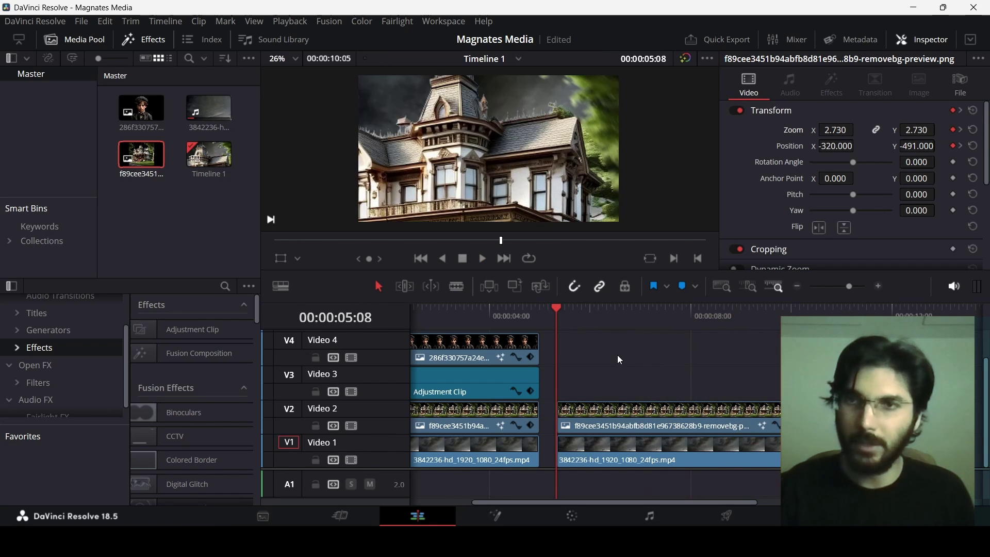
- Place the boy image on Video 3 above the second house clip and trim its start to 00:00:06:05
left_click_drag(141, 109, 574, 386)
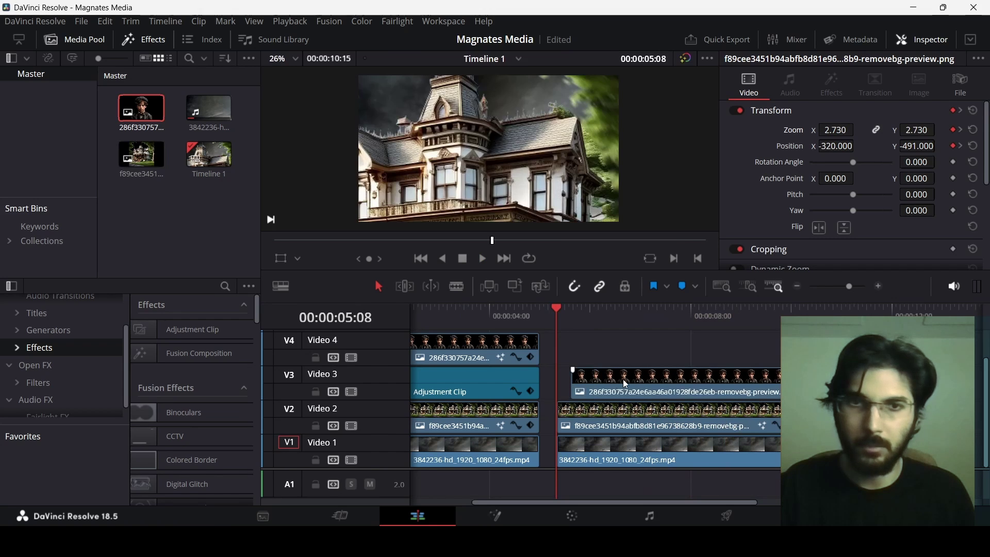
left_click(625, 382)
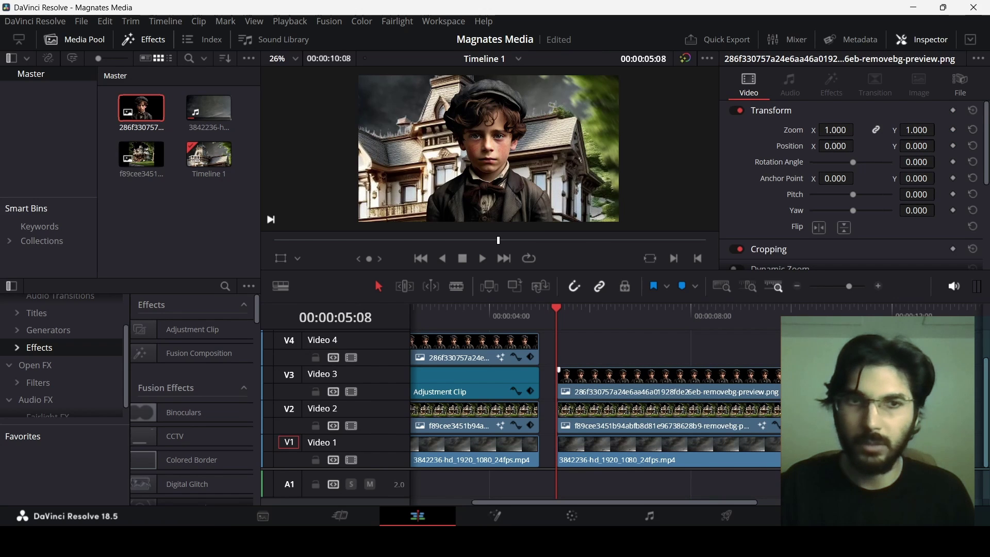
left_click_drag(560, 310, 591, 309)
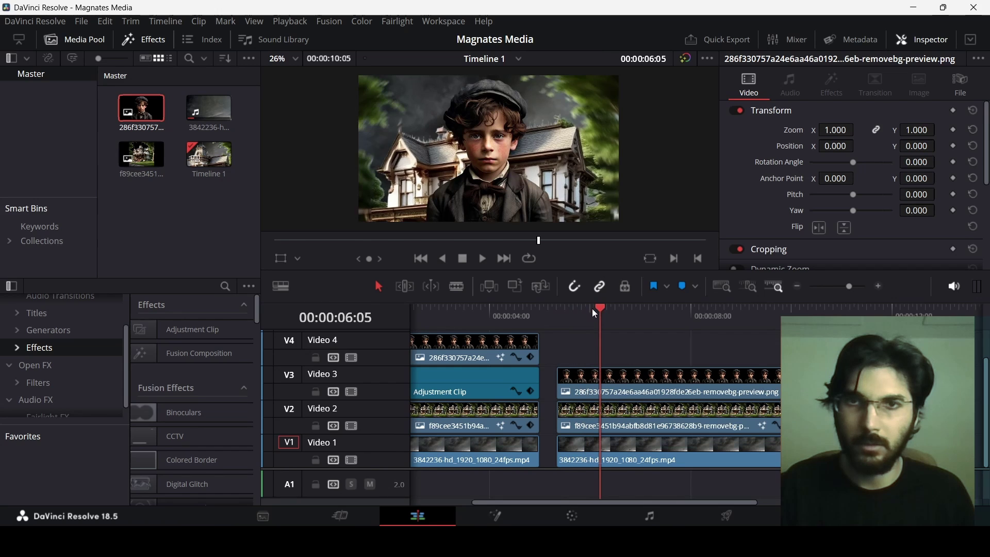
left_click_drag(559, 384, 602, 384)
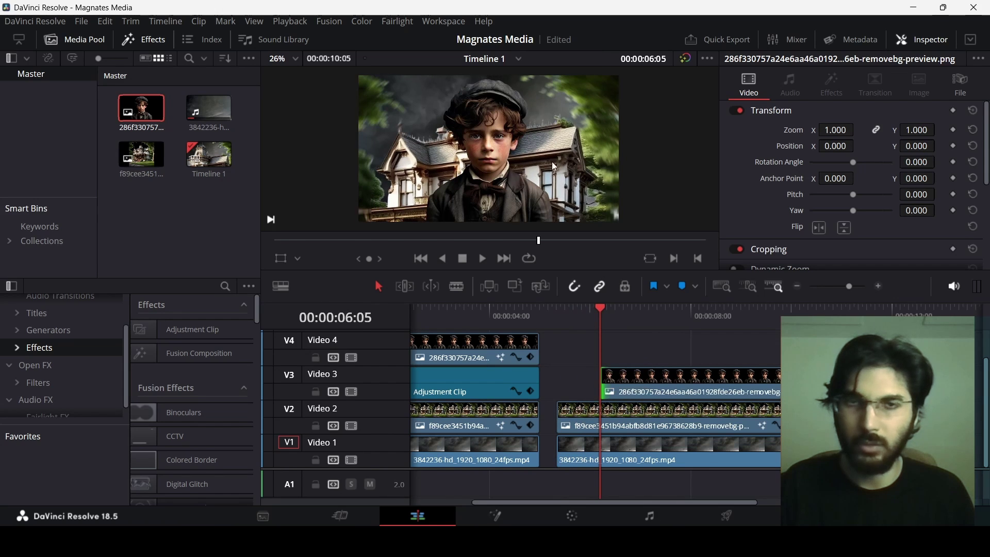
- Keyframe the boy clip's Position from Y -1118 at 00:00:06:05 to Y 0 at 00:00:07:10
left_click(630, 384)
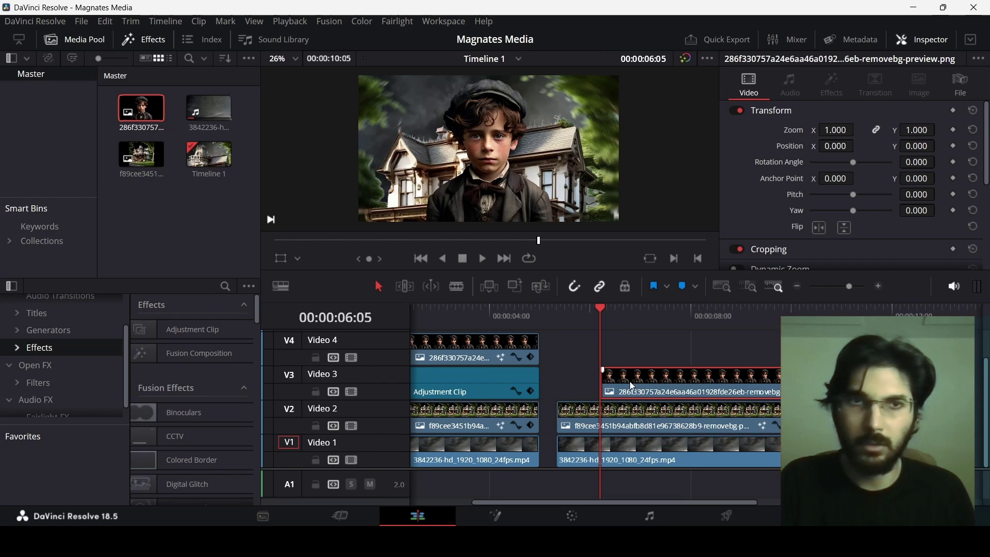
left_click(953, 145)
left_click_drag(602, 309, 662, 309)
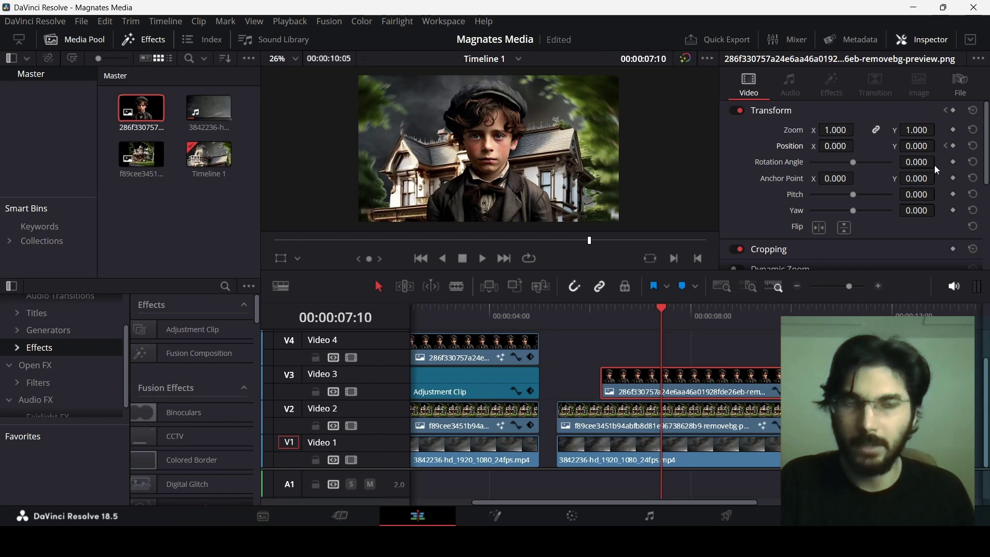
left_click(945, 146)
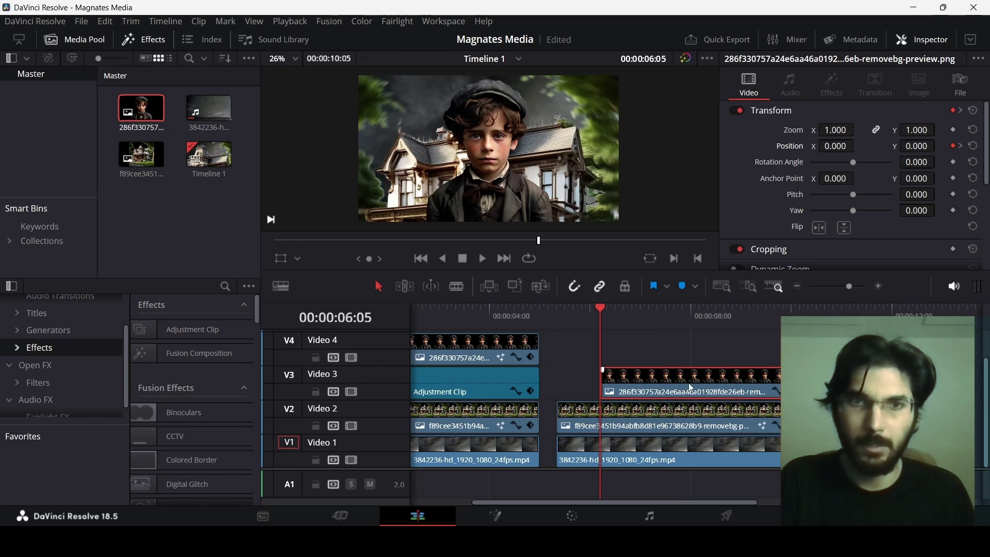
left_click_drag(936, 146, 938, 146)
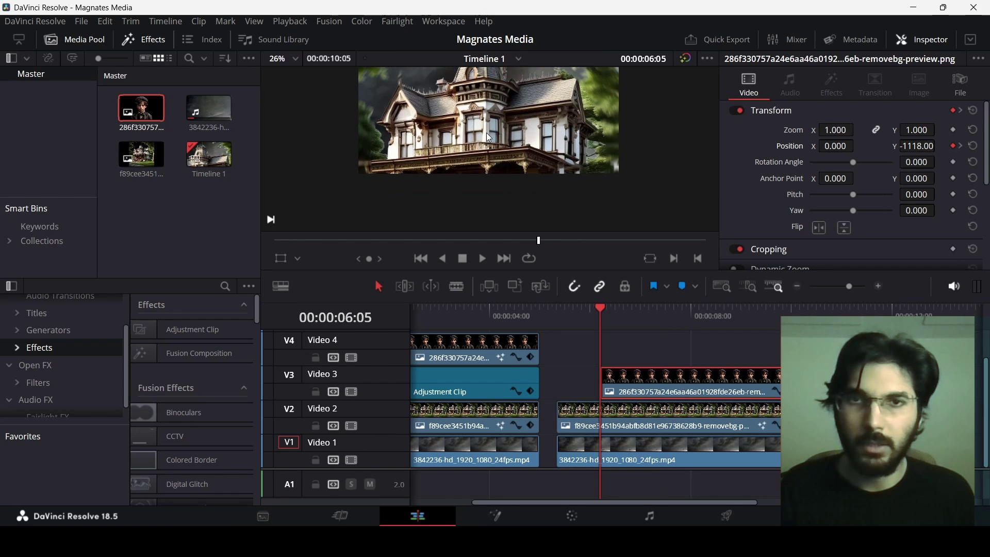
- Play the scene from 00:00:05:20 to its end to review the boy's rise in front of the house
scroll(486, 135, "down", 2)
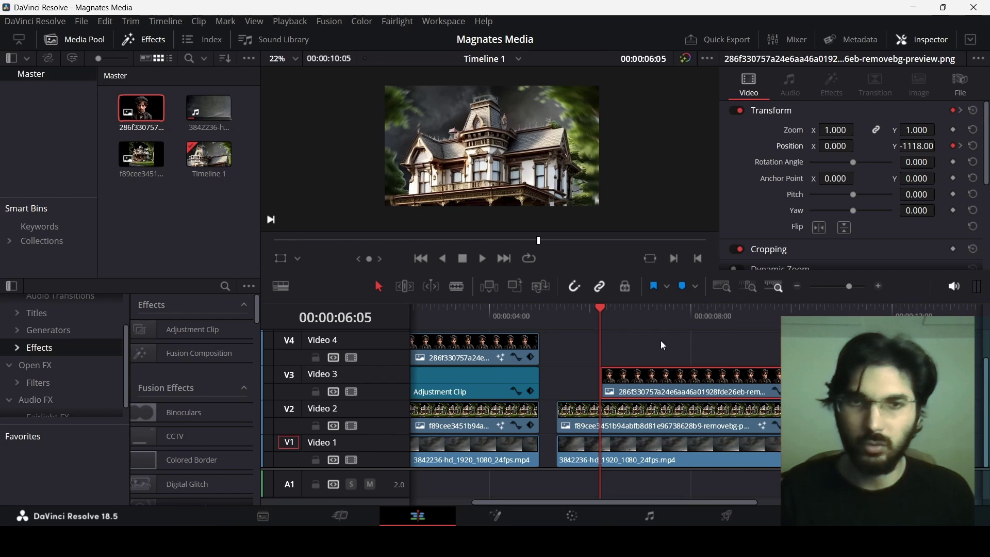
left_click(581, 314)
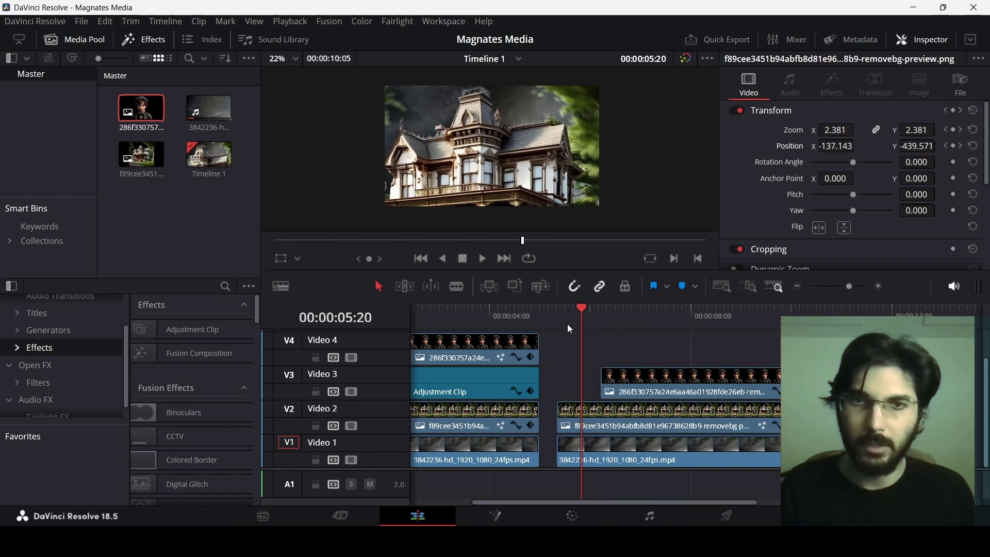
key("space")
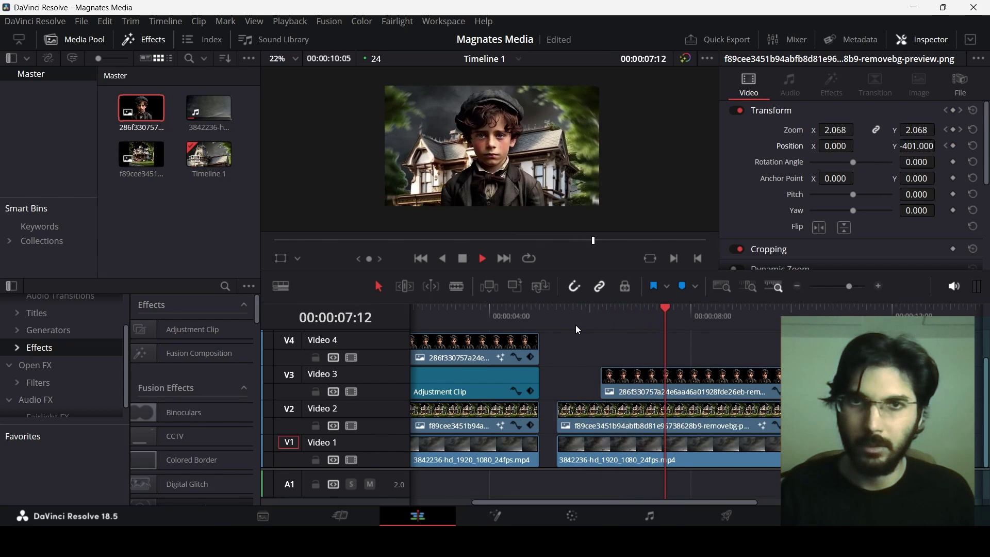
key("space")
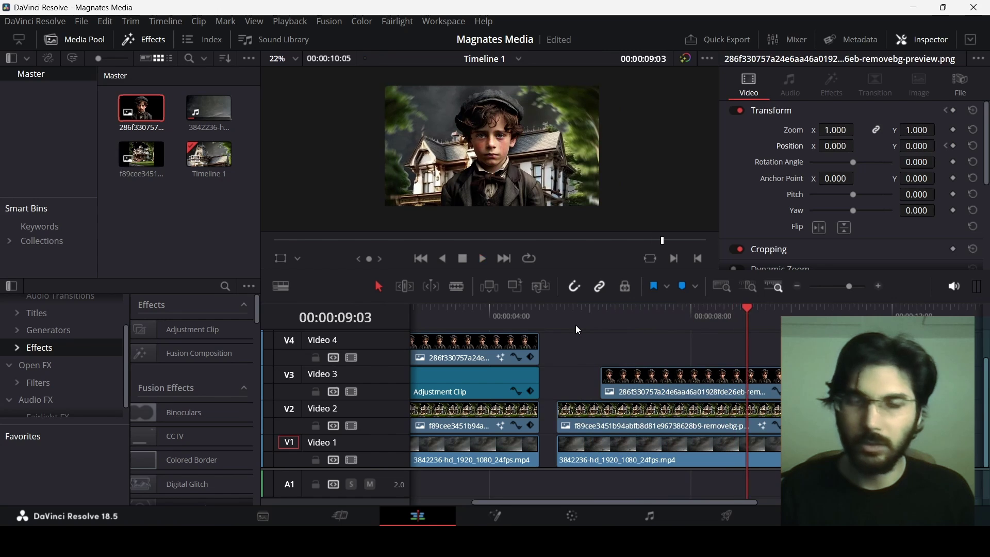
key("space")
key("space")
scroll(492, 138, "up", 1)
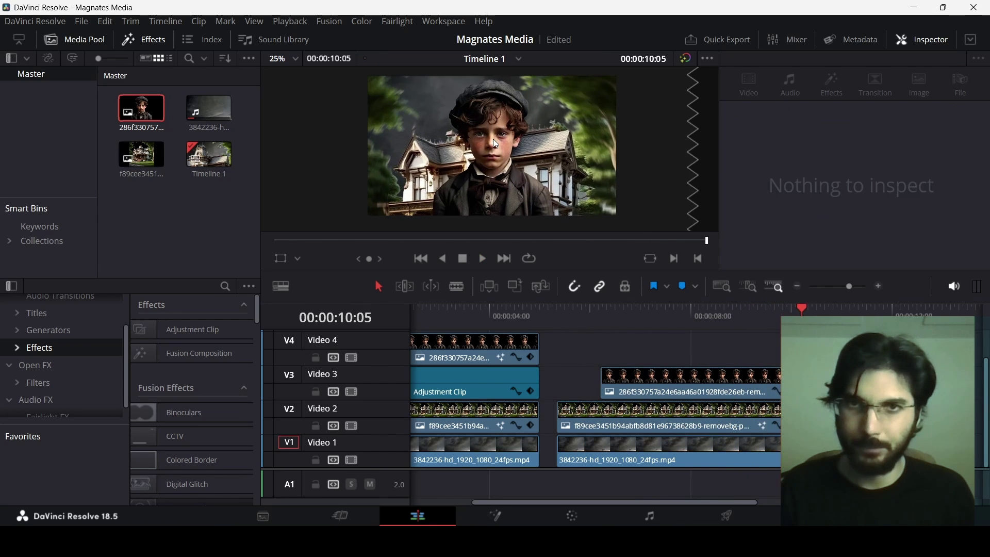
scroll(496, 144, "up", 1)
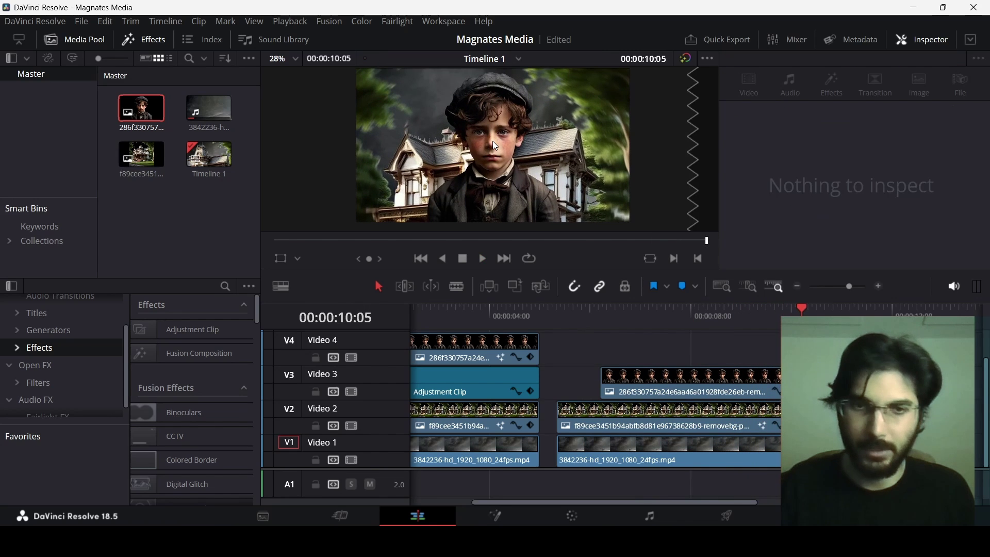
- Open the second boy clip in Fusion at 00:00:08:06 and insert a Grid Warp node between MediaIn1 and MediaOut1
left_click_drag(621, 319, 703, 324)
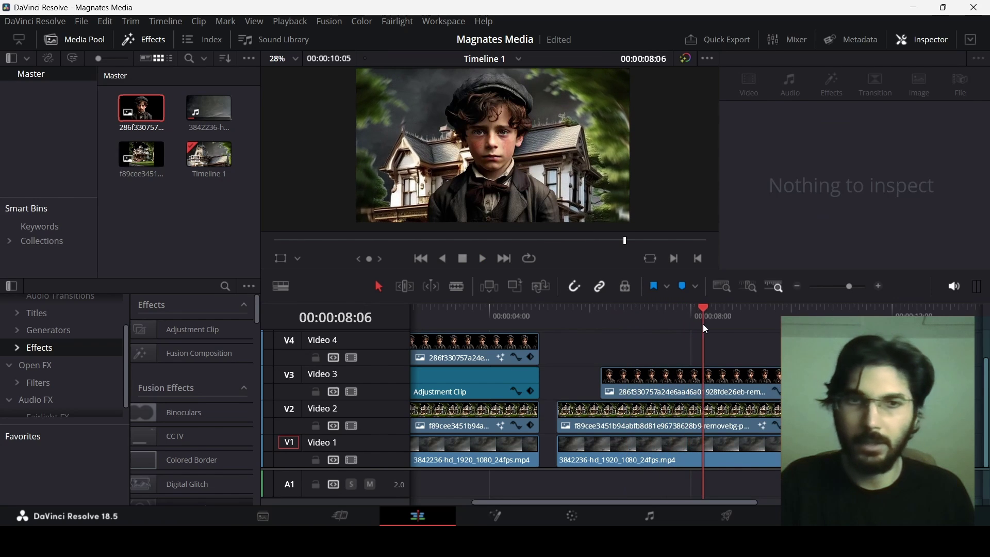
left_click(506, 154)
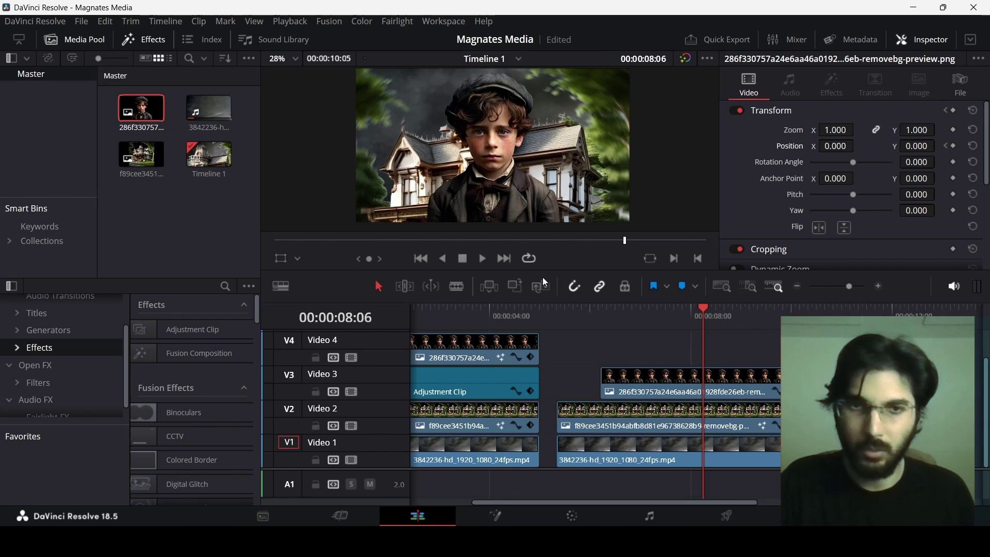
left_click(669, 384)
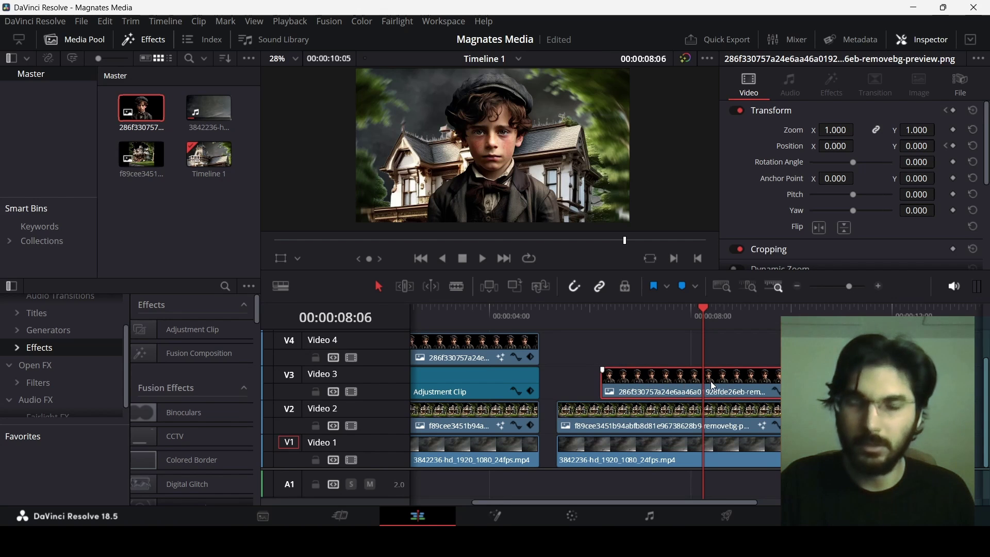
left_click(505, 512)
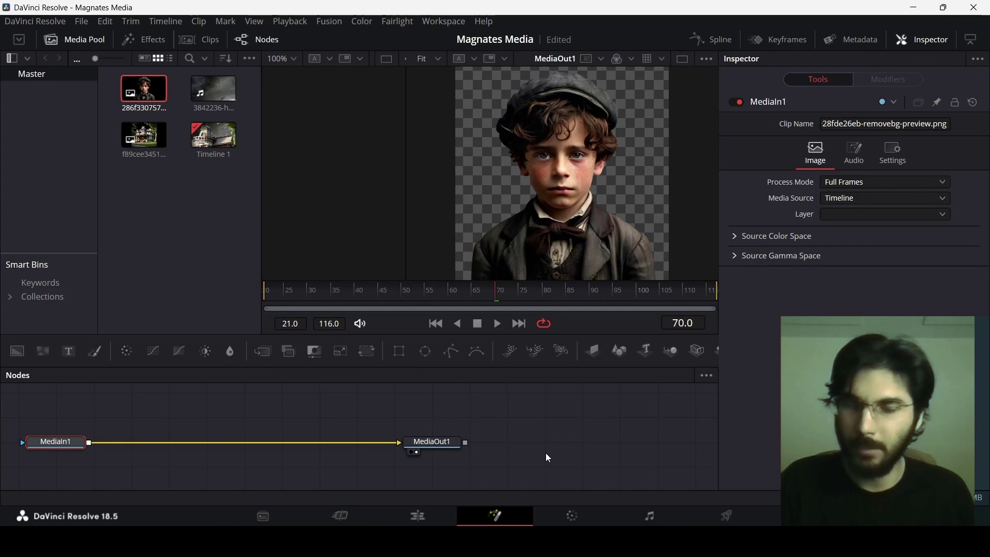
key("shift+space")
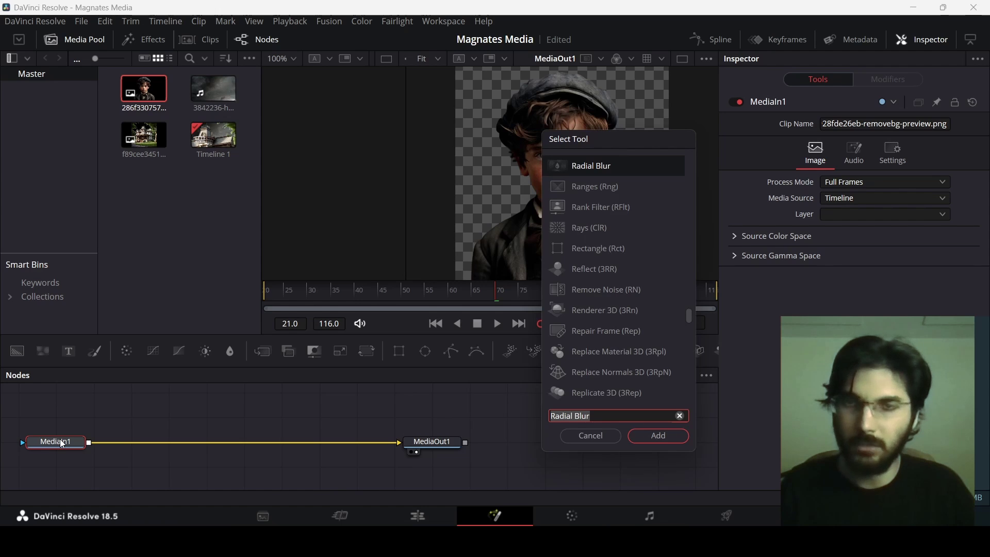
type("rp")
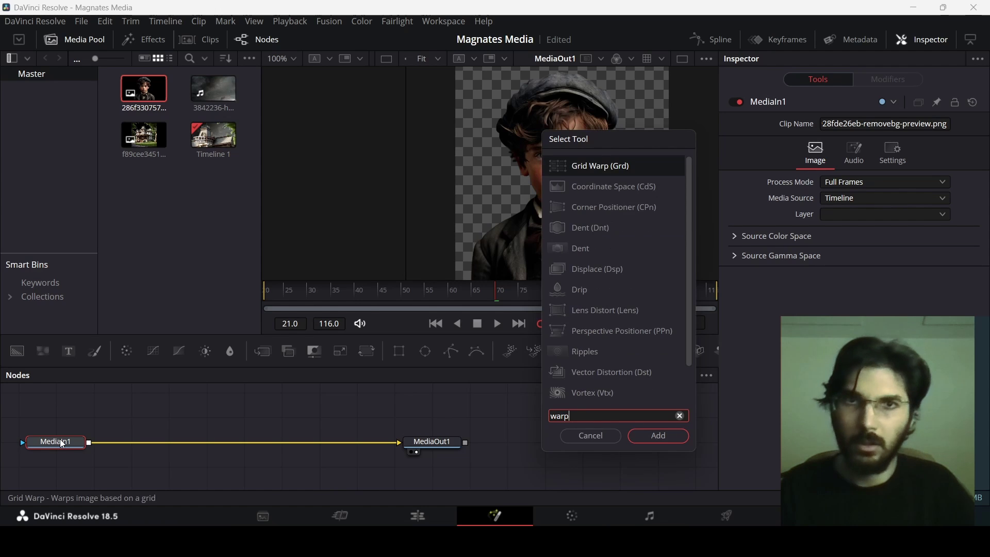
key("Return")
scroll(608, 184, "up", 3)
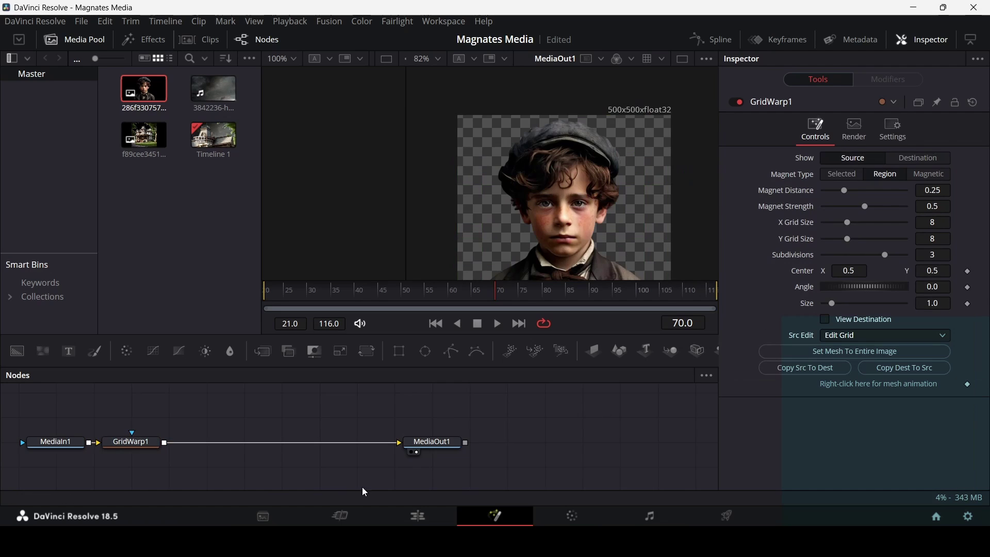
- Set the Grid Warp node to show the Destination grid with the Selected magnet type
left_click(133, 443)
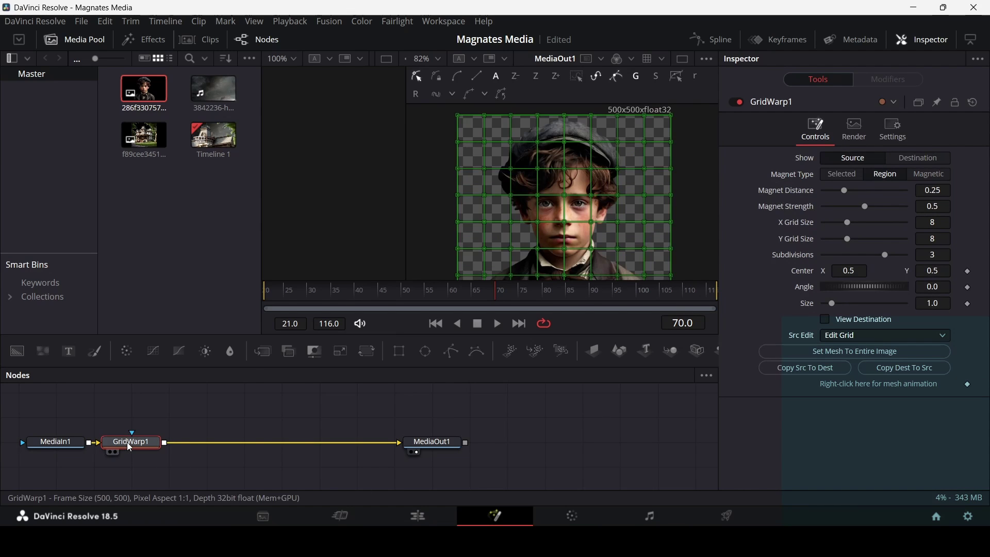
left_click(913, 156)
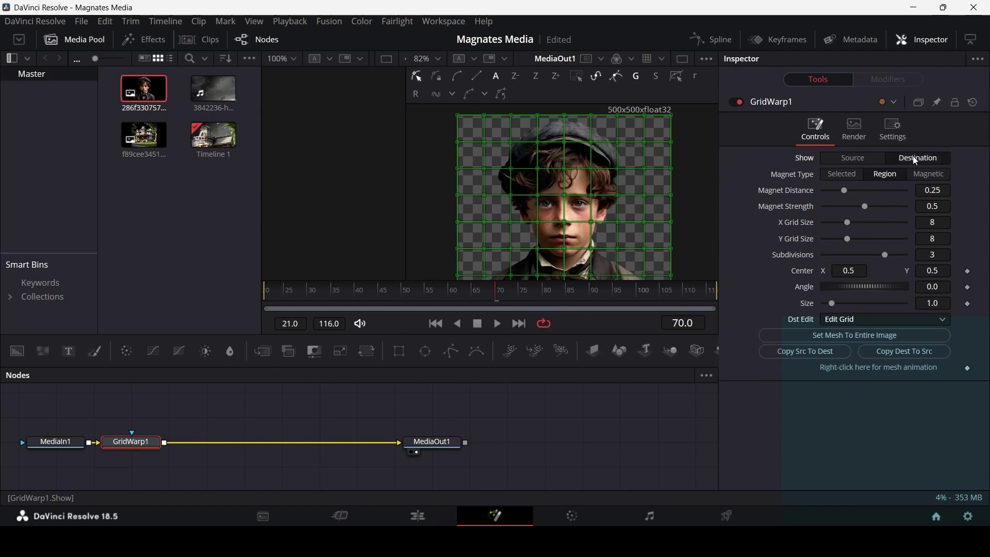
left_click(842, 175)
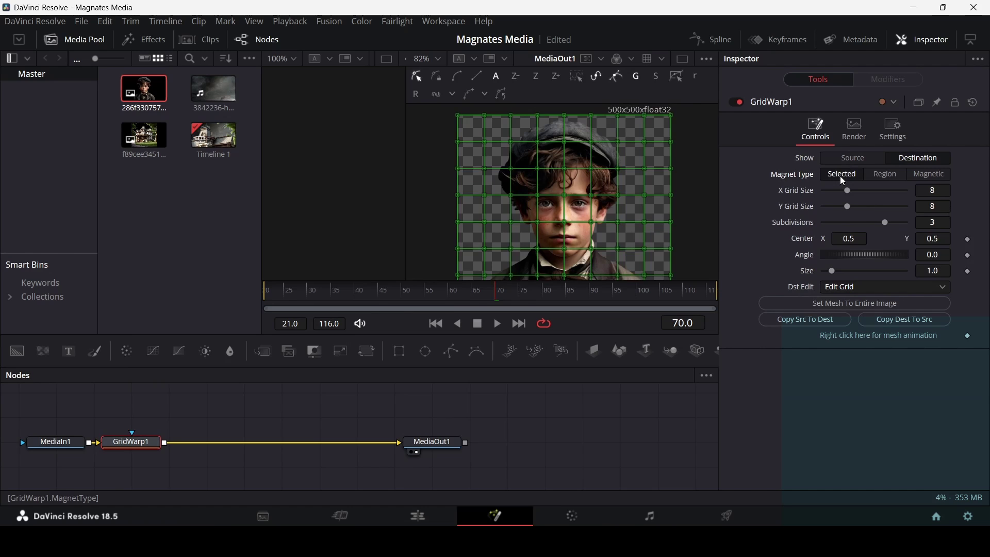
- Select the Grid Warp's upper mesh points above the boy's lower torso and try nudging them slightly to the left
scroll(566, 176, "up", 2)
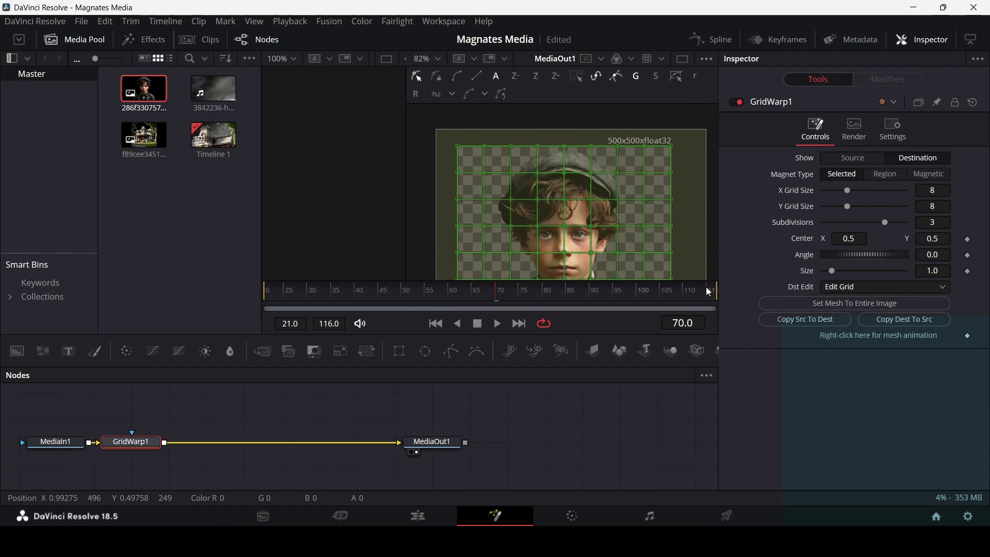
key("ctrl+a")
left_click_drag(456, 147, 452, 147)
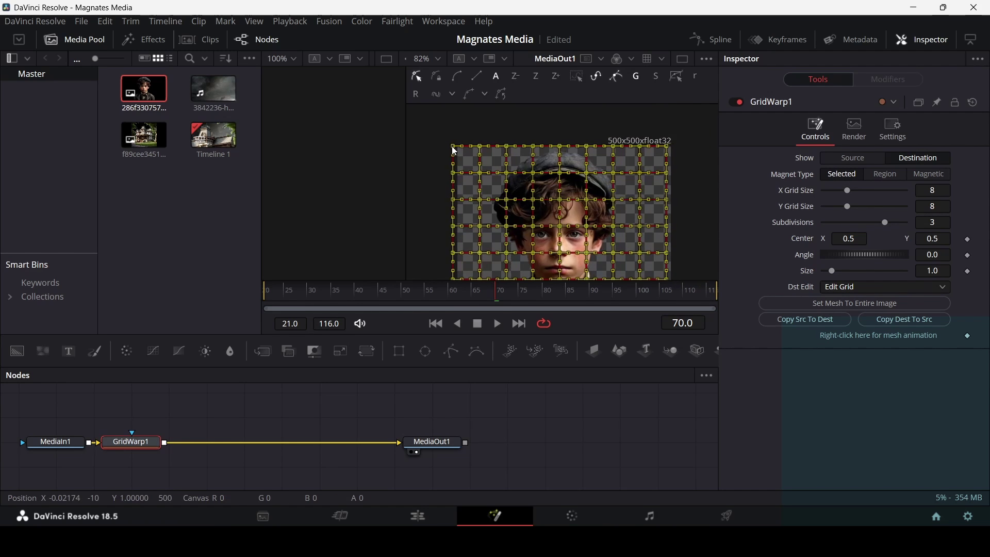
left_click_drag(567, 235, 572, 193)
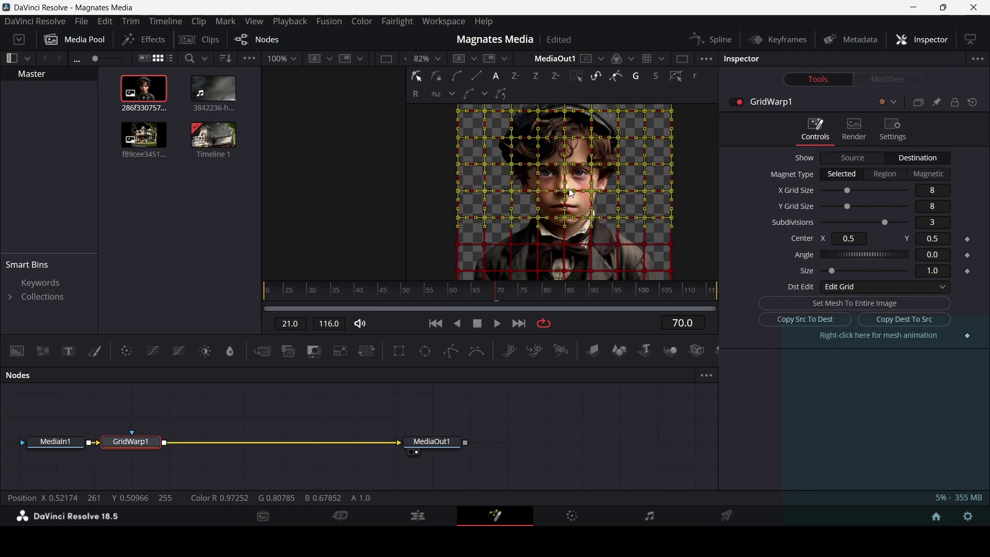
scroll(572, 194, "down", 2)
left_click_drag(491, 116, 487, 113)
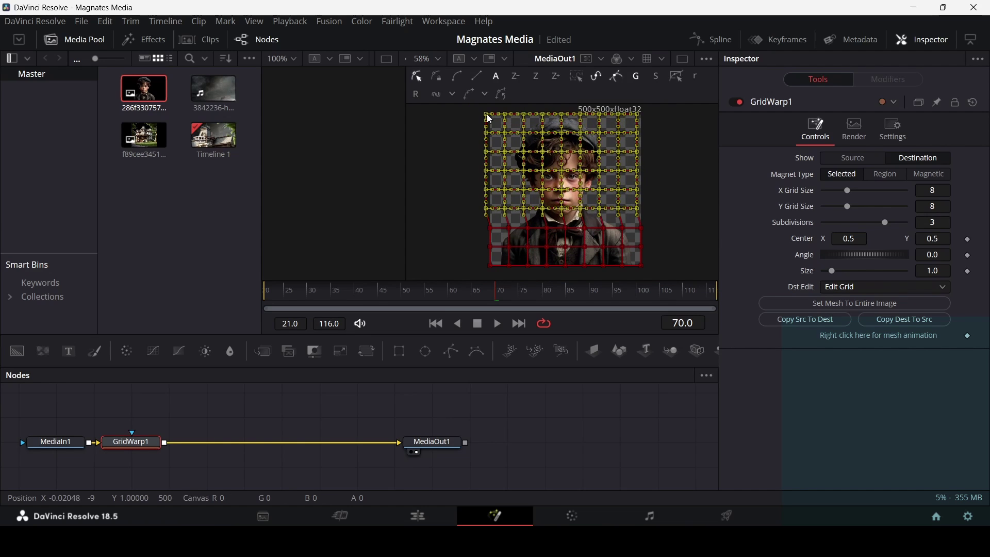
- Set a mesh animation keyframe at frame 21 and shift the selected upper mesh points slightly left at frame 40
left_click_drag(496, 290, 244, 293)
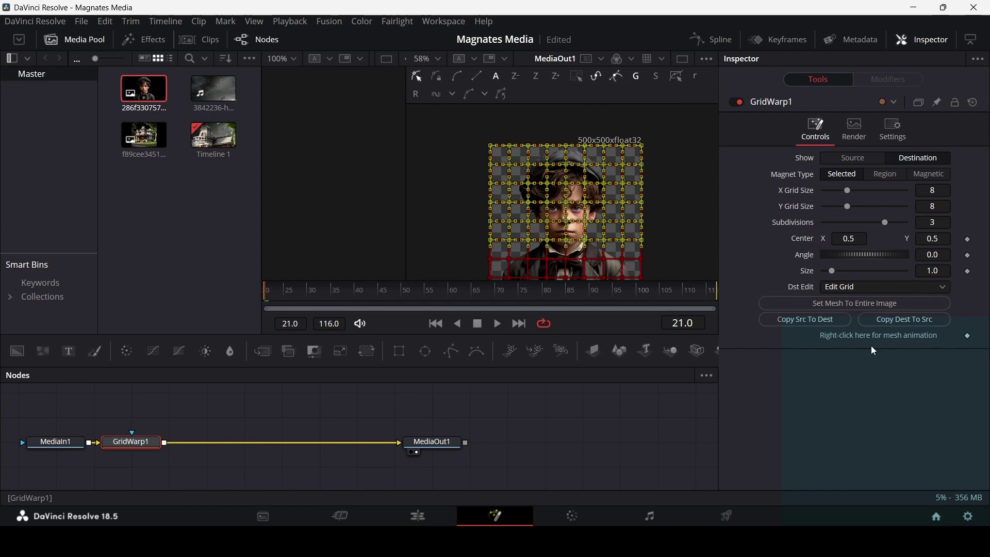
left_click(967, 336)
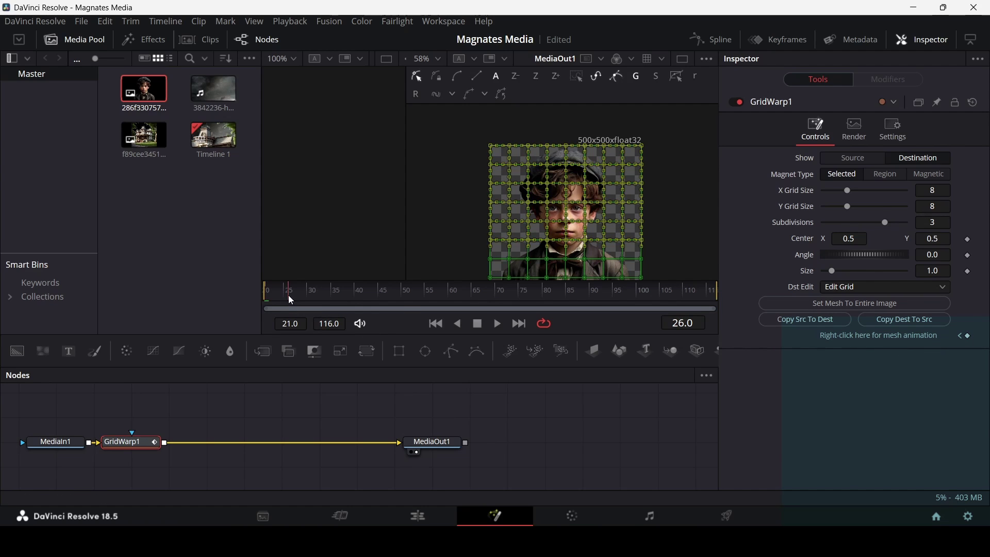
left_click_drag(402, 308, 355, 302)
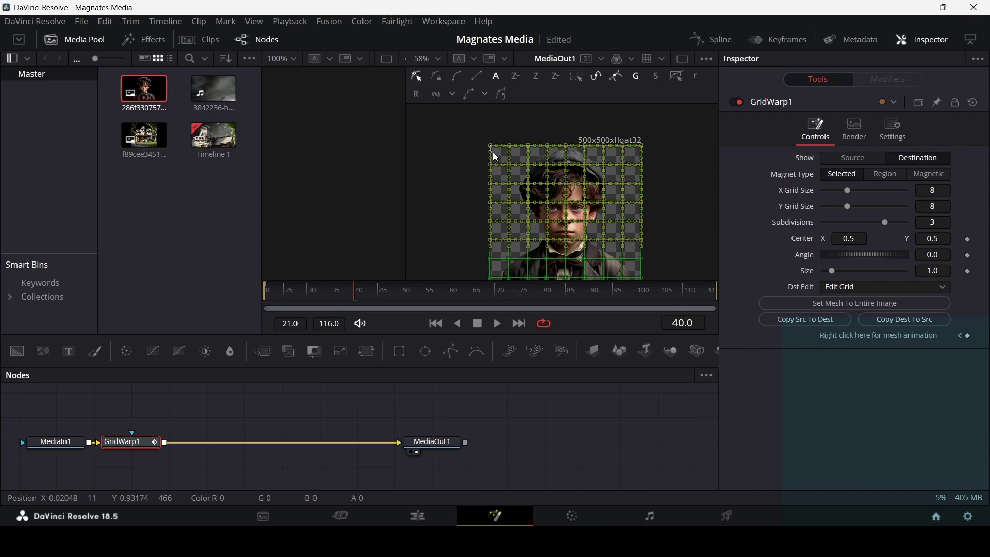
left_click_drag(493, 149, 489, 147)
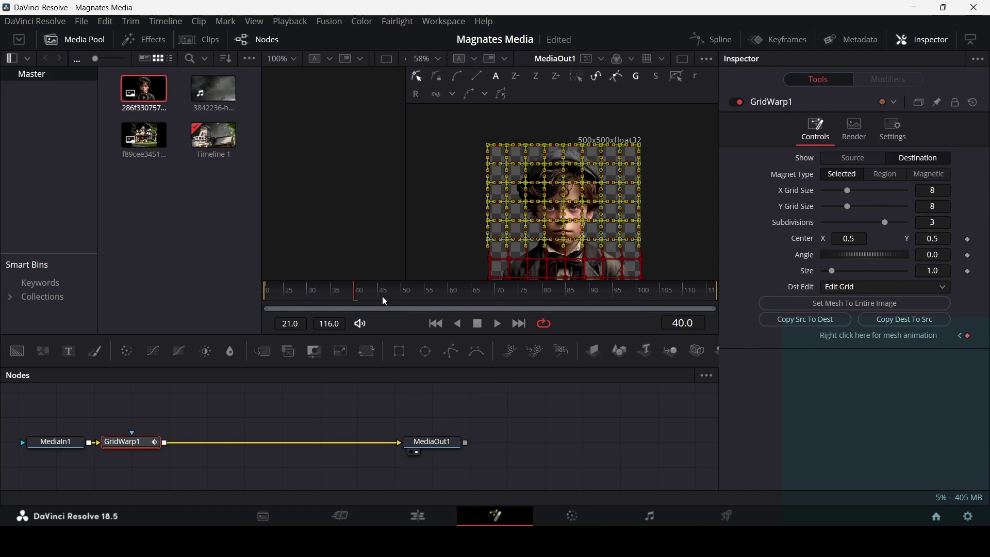
- Shift the selected upper mesh points slightly right at frame 60 to keyframe the opposite sway
left_click_drag(382, 295, 449, 300)
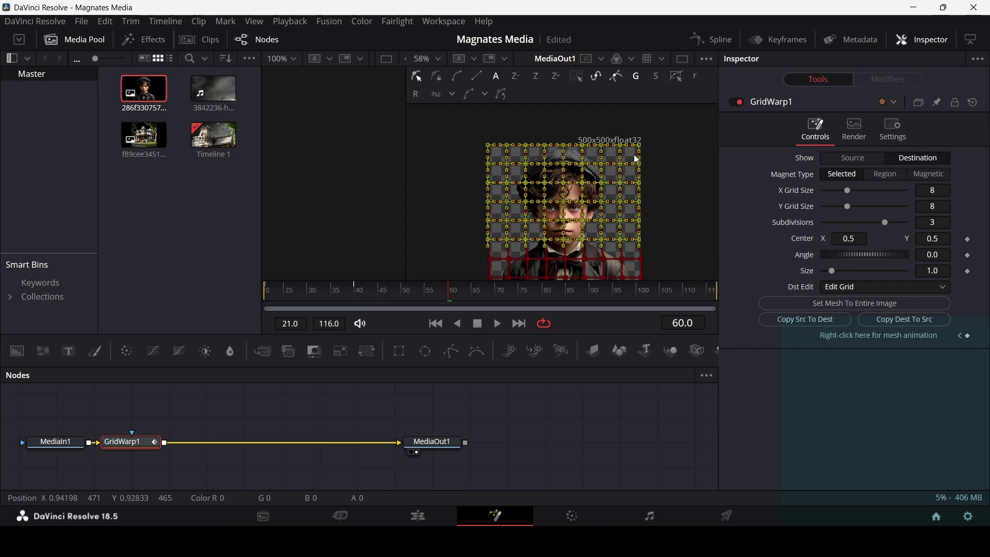
left_click_drag(641, 151, 645, 153)
scroll(603, 221, "down", 2)
- At frame 80, select all mesh points except the bottom row and shift them slightly left
left_click(544, 298)
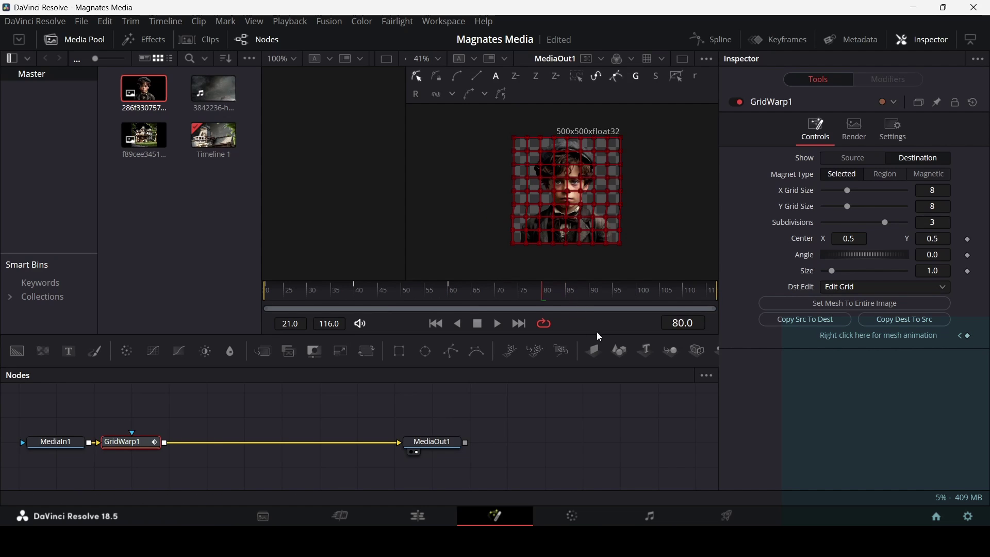
left_click_drag(487, 111, 645, 237)
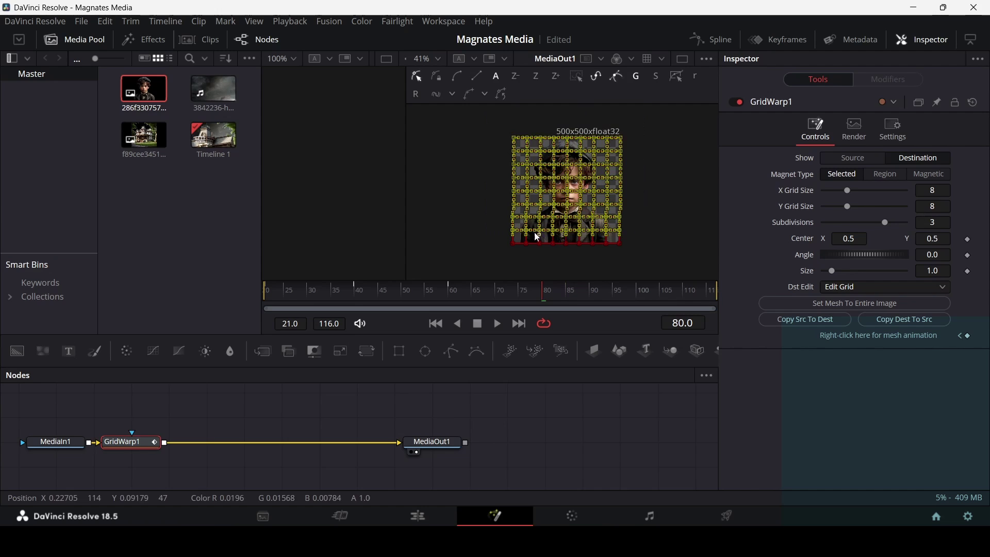
left_click_drag(512, 139, 511, 138)
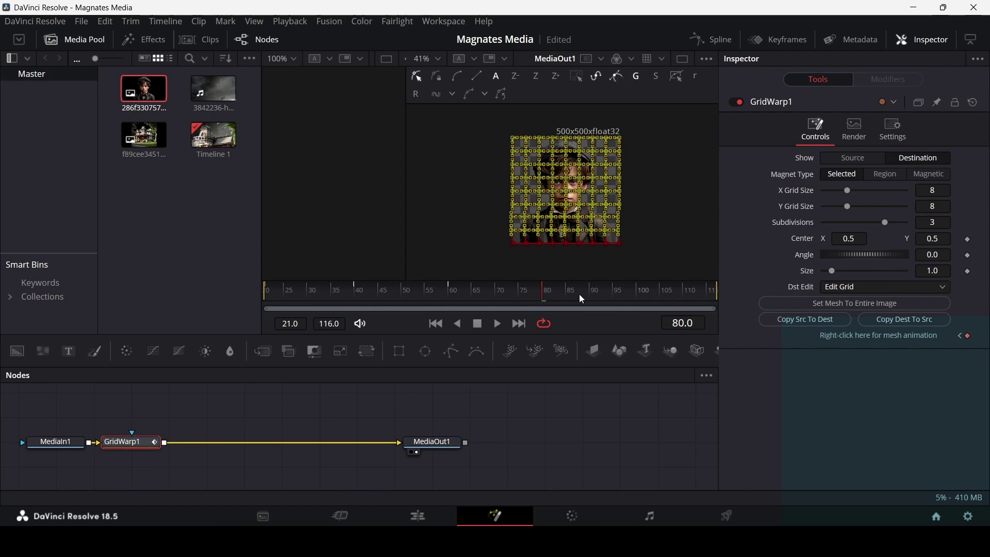
- Shift the selected mesh points slightly right at frame 110, then deselect the Grid Warp node
left_click_drag(579, 293, 662, 300)
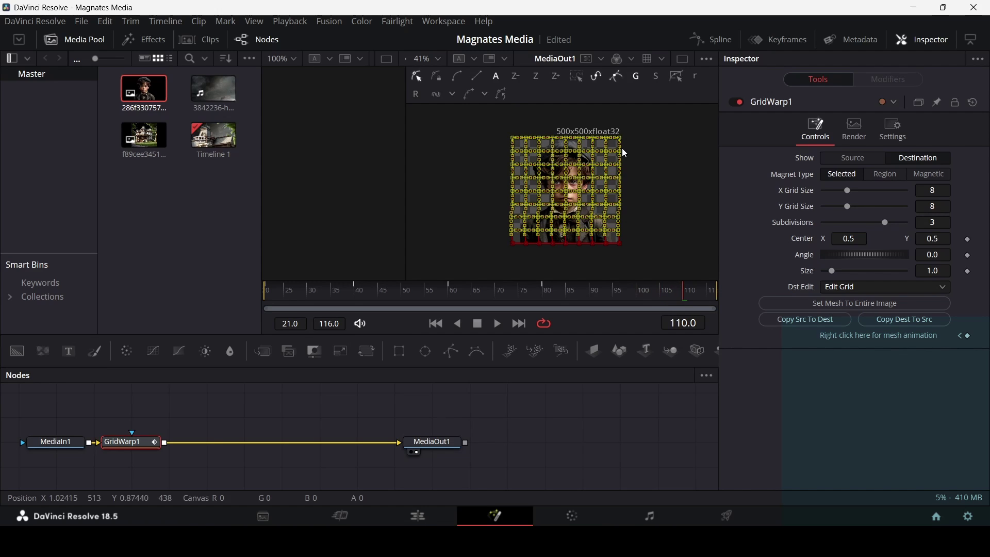
left_click_drag(620, 140, 623, 140)
left_click(452, 407)
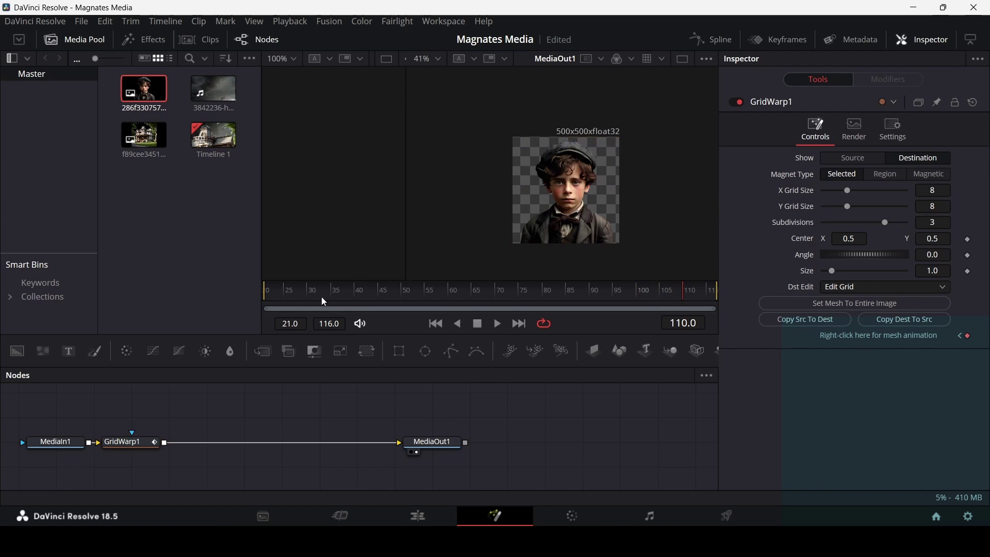
- Play back the boy's warp animation in Fusion, then review the scene on the Edit page from 00:00:05:08
key("space")
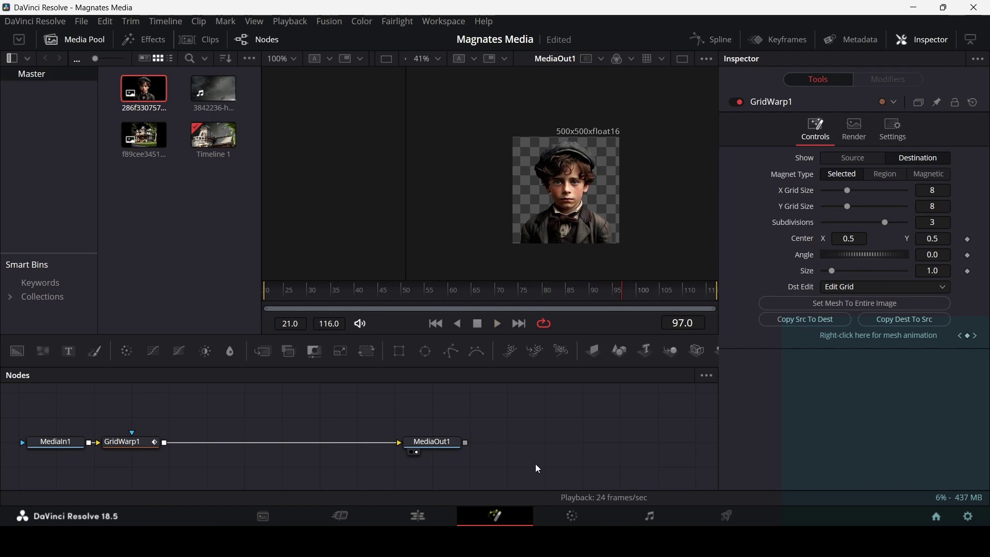
left_click(438, 515)
left_click(563, 323)
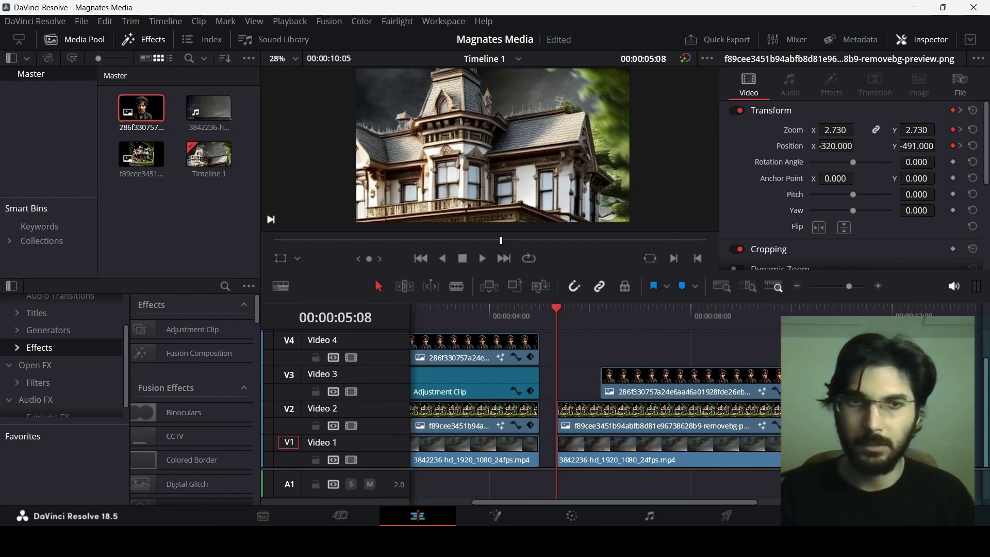
key("space")
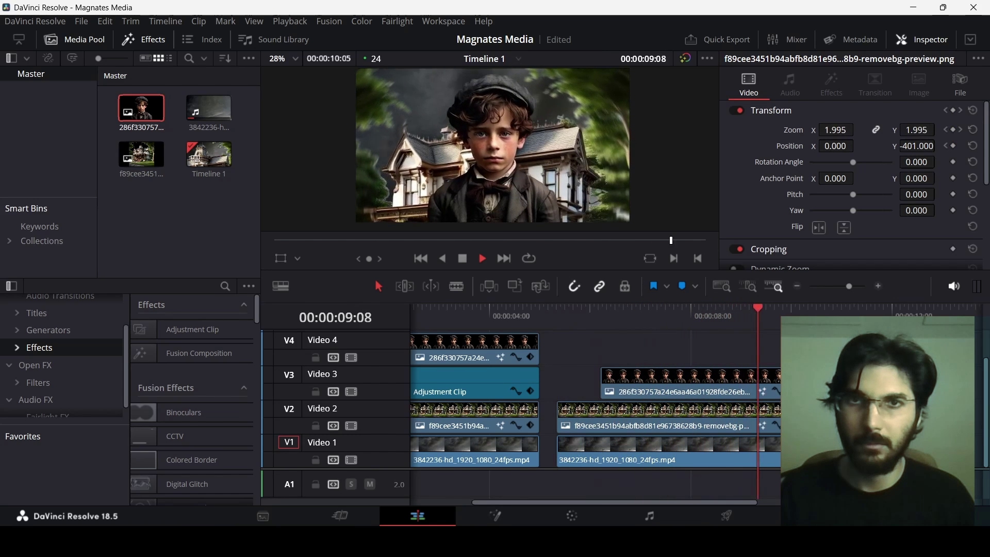
left_click(601, 311)
key("End")
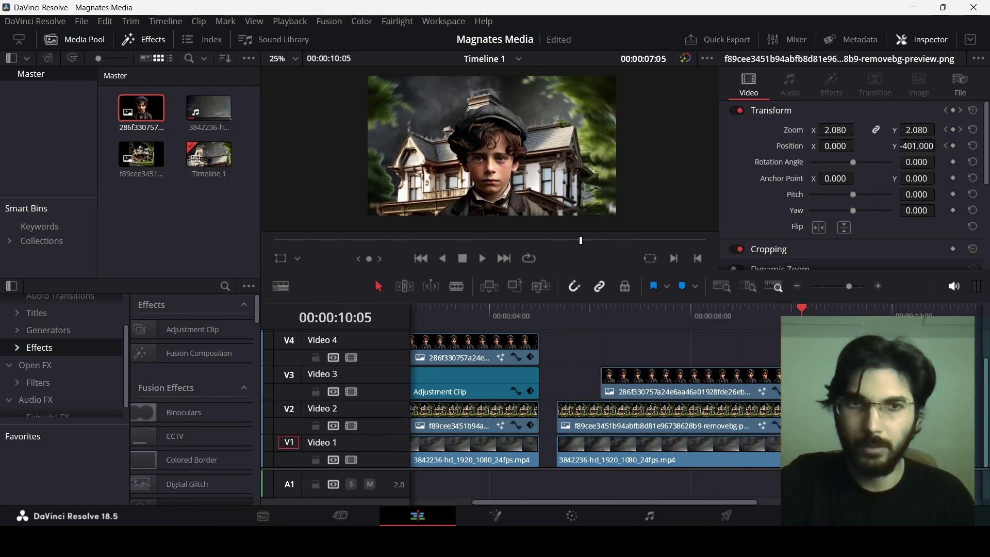